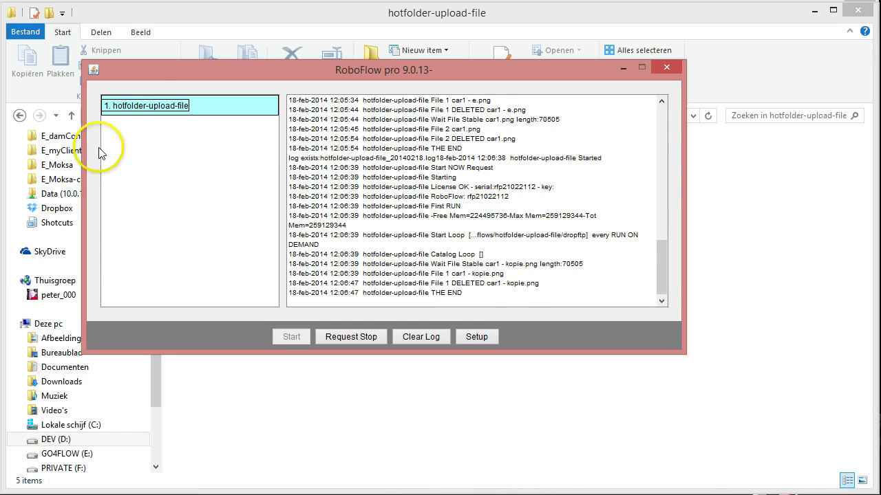
- Open the setup of the hotfolder-upload-file workflow and go into its detailed hotfolder settings
{"action": "left_click", "coordinate": [151, 112]}
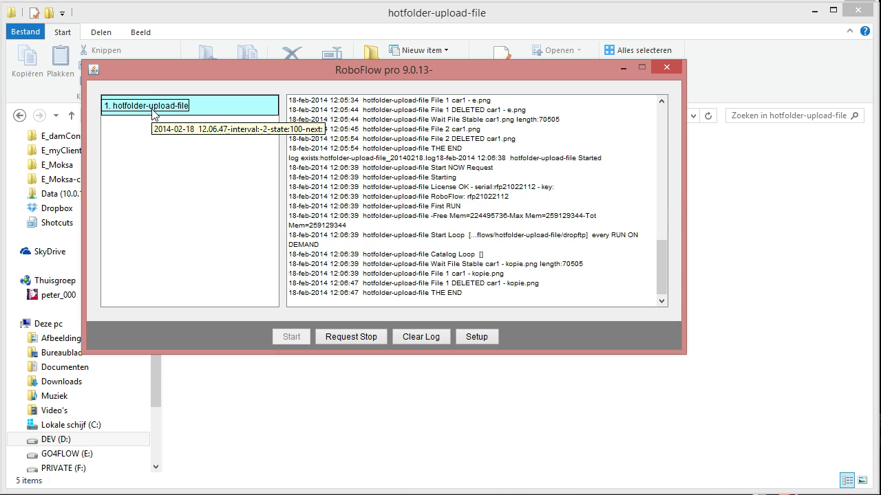
{"action": "left_click", "coordinate": [152, 112]}
{"action": "left_click", "coordinate": [282, 225]}
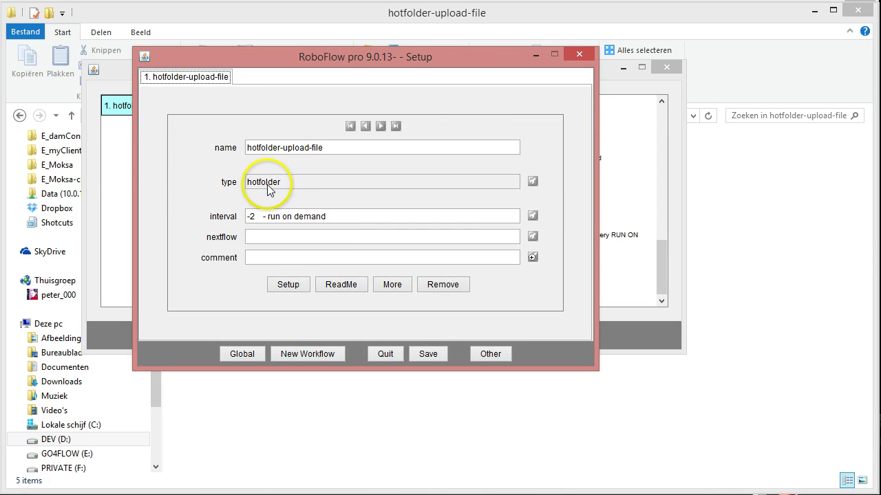
{"action": "left_click", "coordinate": [288, 285]}
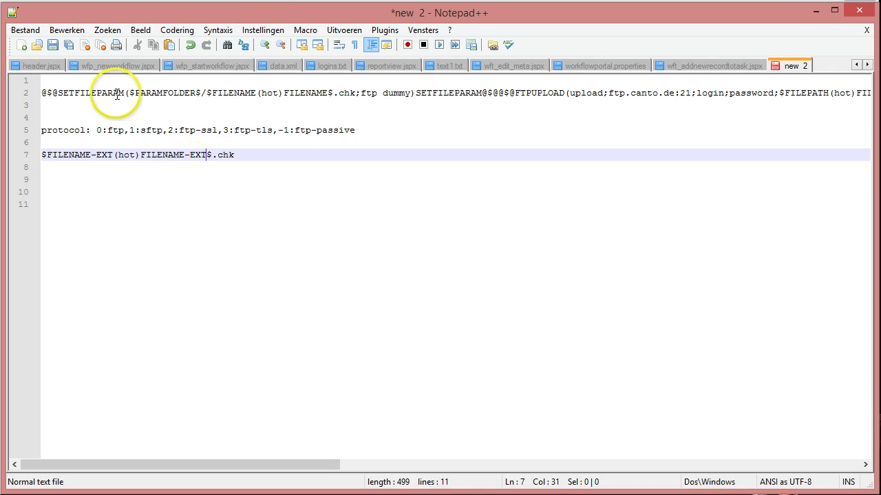
- Switch to Notepad++ and examine the SETFILEPARAM command on line 2 and the alternative .chk file name expression on line 7
{"action": "left_click", "coordinate": [102, 92]}
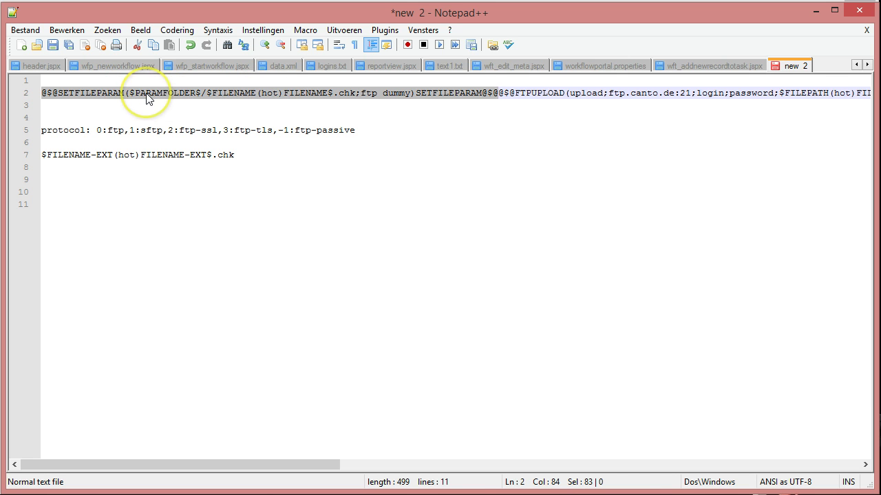
{"action": "left_click", "coordinate": [337, 92]}
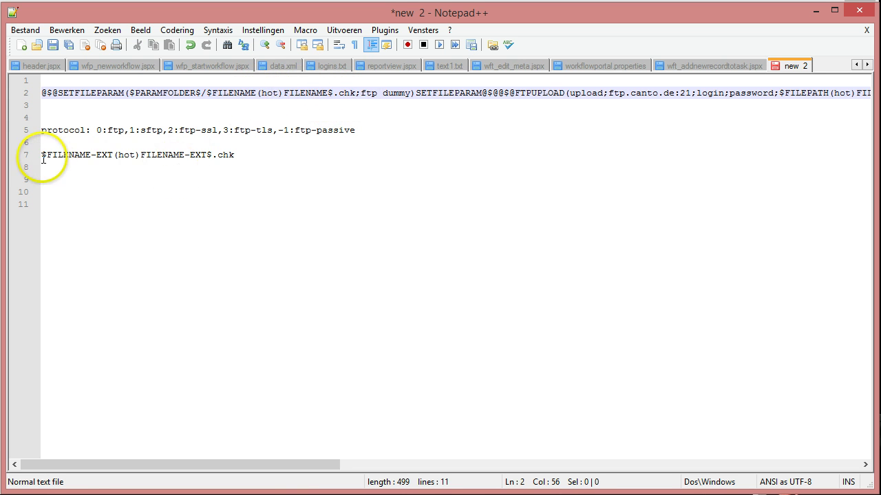
{"action": "left_click_drag", "start_coordinate": [41, 155], "coordinate": [234, 156]}
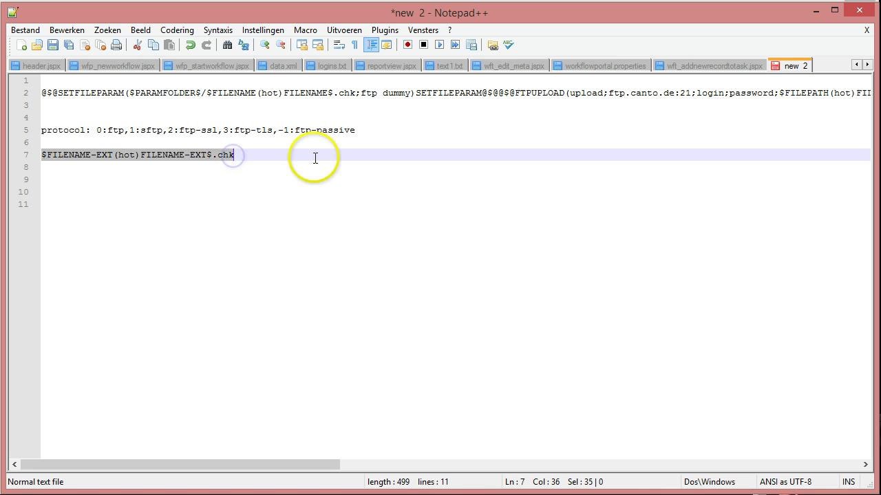
{"action": "left_click", "coordinate": [415, 96]}
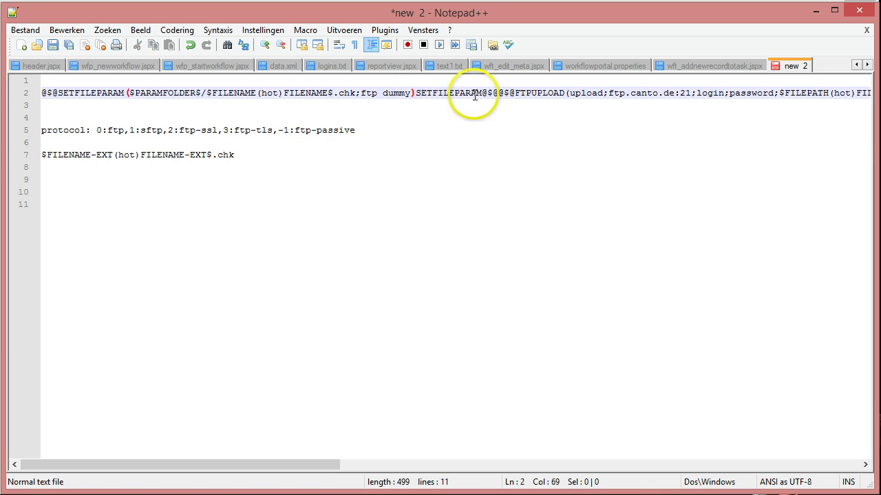
{"action": "left_click", "coordinate": [510, 96]}
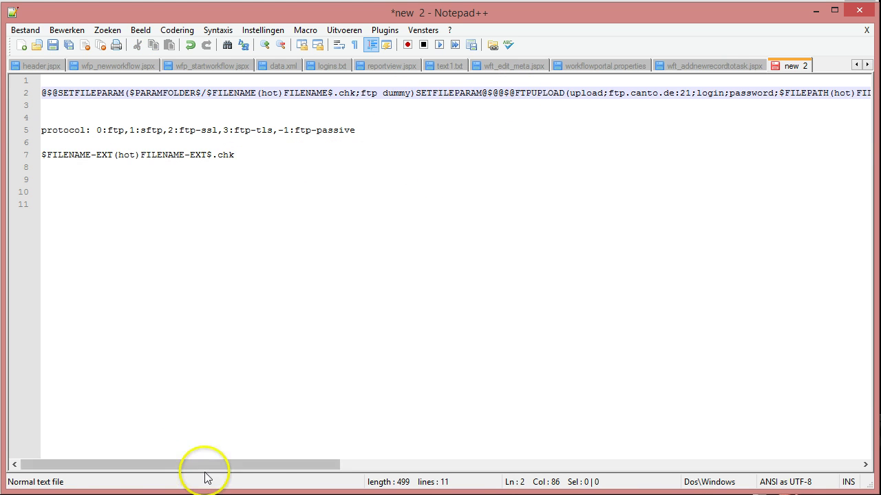
- Examine the first FTPUPLOAD command on line 2, highlighting its server address with port, login and password parameters
{"action": "left_click_drag", "start_coordinate": [206, 465], "coordinate": [352, 465]}
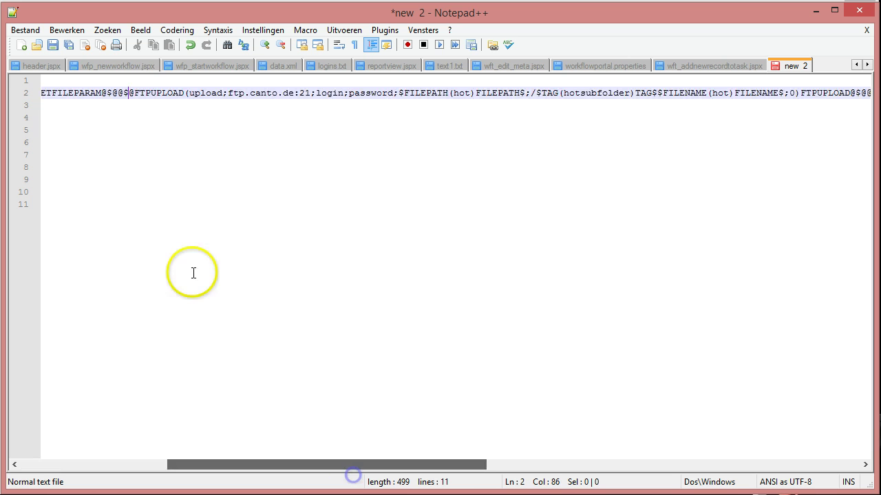
{"action": "double_click", "coordinate": [157, 93]}
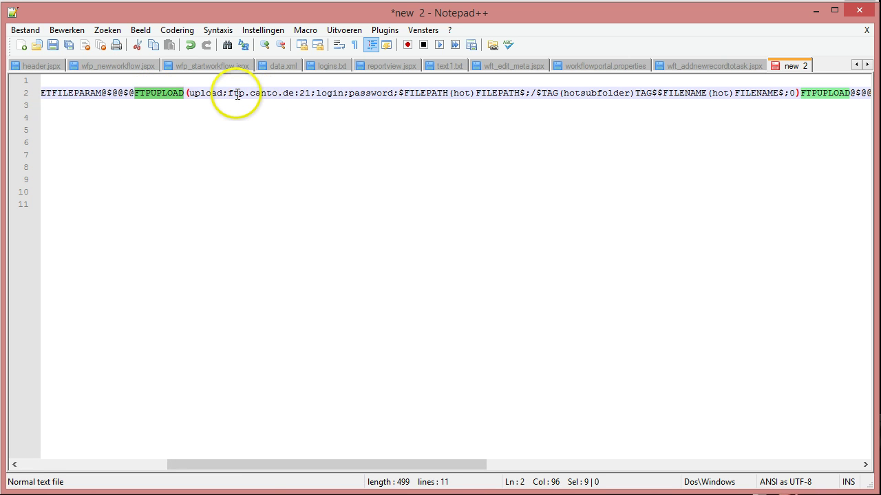
{"action": "left_click_drag", "start_coordinate": [229, 93], "coordinate": [239, 93]}
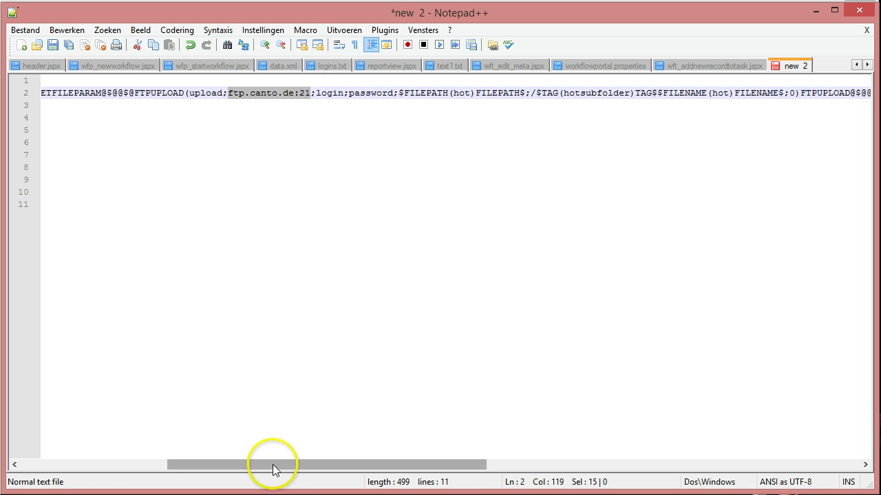
{"action": "left_click_drag", "start_coordinate": [271, 466], "coordinate": [319, 471]}
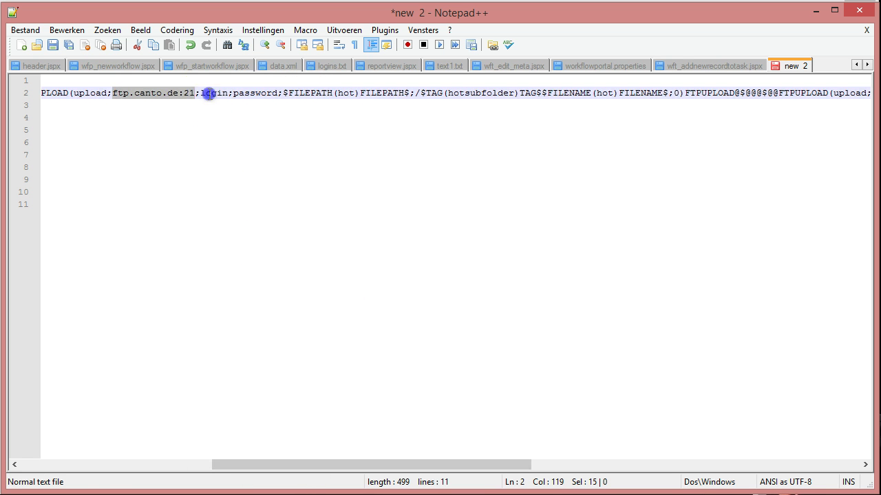
{"action": "double_click", "coordinate": [210, 94]}
{"action": "double_click", "coordinate": [254, 93]}
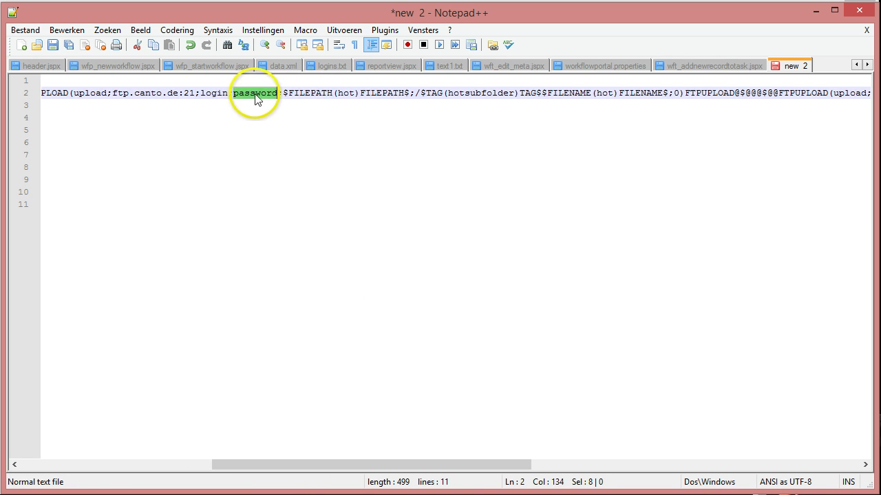
{"action": "left_click_drag", "start_coordinate": [306, 471], "coordinate": [350, 472]}
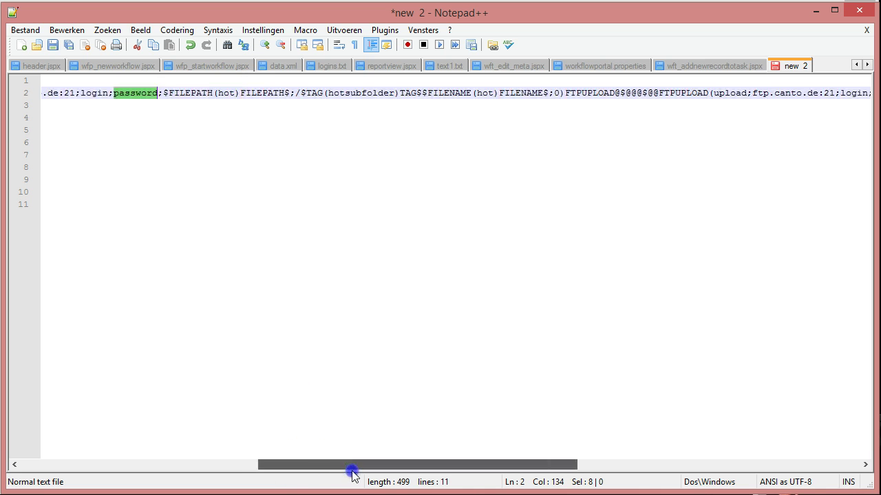
- Examine the first FTPUPLOAD command's source file path and its destination path with the hotsubfolder tag and file name
{"action": "left_click", "coordinate": [163, 89]}
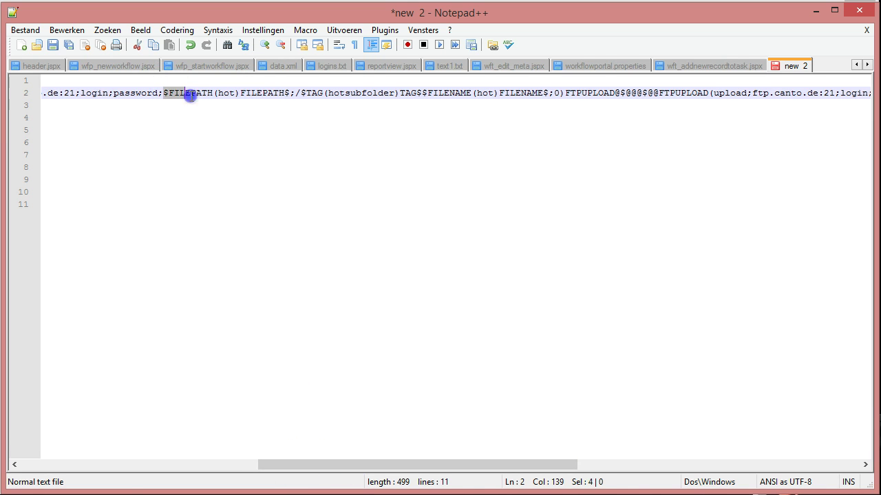
{"action": "left_click_drag", "start_coordinate": [189, 96], "coordinate": [260, 96]}
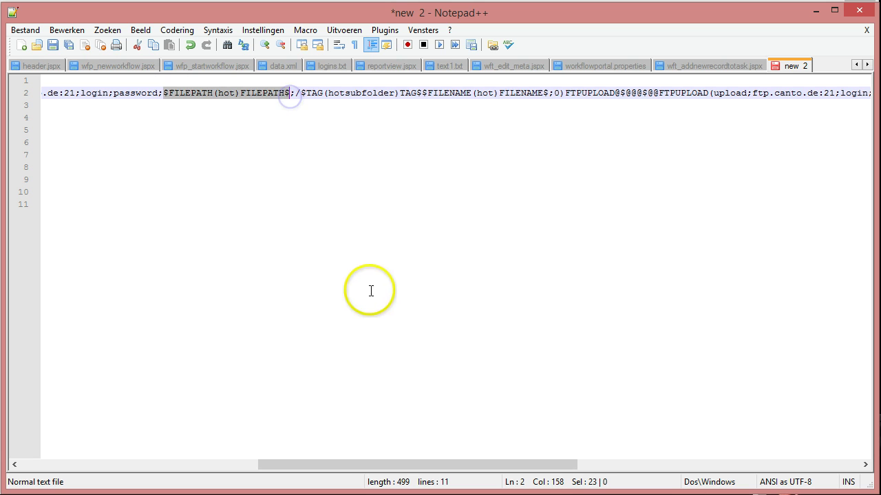
{"action": "left_click_drag", "start_coordinate": [349, 467], "coordinate": [403, 471]}
{"action": "left_click", "coordinate": [182, 96]}
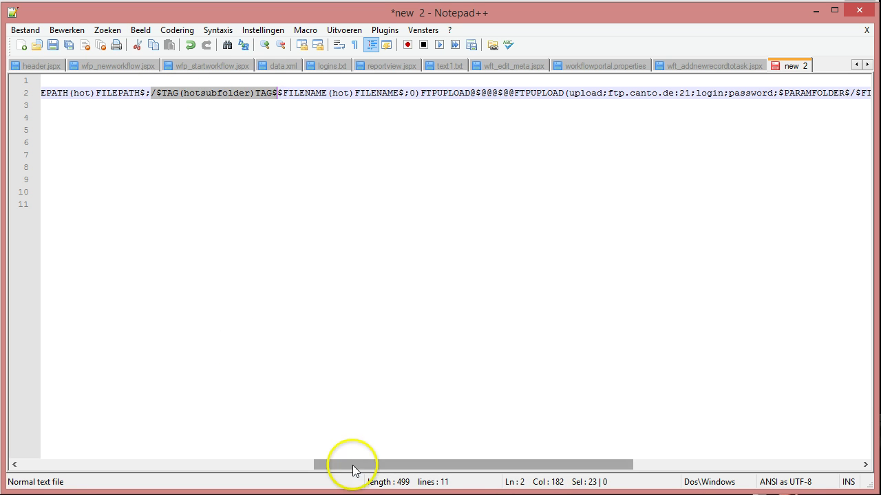
{"action": "left_click_drag", "start_coordinate": [352, 470], "coordinate": [381, 470]}
{"action": "left_click", "coordinate": [205, 93]}
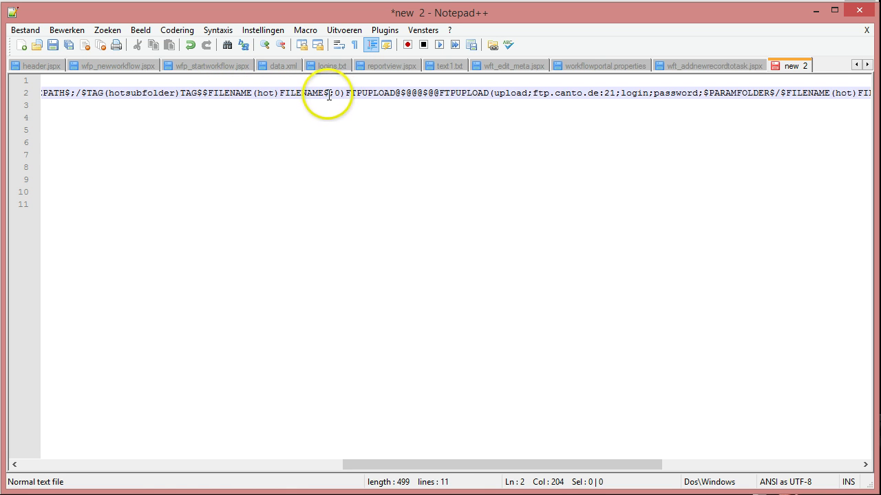
- Go along line 2 to the end of the first FTPUPLOAD command and highlight its protocol parameter
{"action": "left_click_drag", "start_coordinate": [331, 93], "coordinate": [205, 84]}
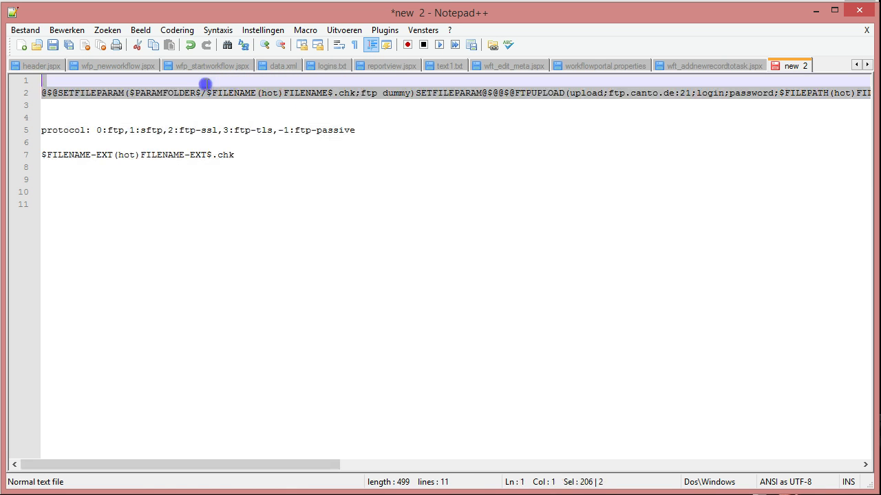
{"action": "left_click", "coordinate": [659, 93]}
{"action": "left_click", "coordinate": [779, 93]}
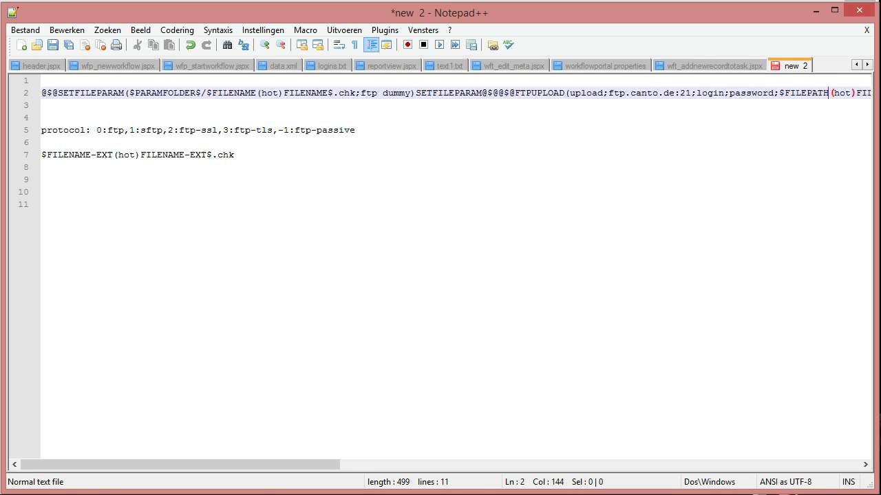
{"action": "key", "text": "Right"}
{"action": "key", "text": "Right"}
{"action": "key", "text": "Right"}
{"action": "key", "text": "Right"}
{"action": "key", "text": "Right"}
{"action": "key", "text": "Right"}
{"action": "key", "text": "Right"}
{"action": "key", "text": "Right"}
{"action": "key", "text": "Right"}
{"action": "key", "text": "Right"}
{"action": "key", "text": "Right"}
{"action": "key", "text": "Right"}
{"action": "key", "text": "Right"}
{"action": "key", "text": "Right"}
{"action": "key", "text": "Right"}
{"action": "key", "text": "Right"}
{"action": "key", "text": "Right"}
{"action": "key", "text": "Right"}
{"action": "key", "text": "Right"}
{"action": "key", "text": "Right"}
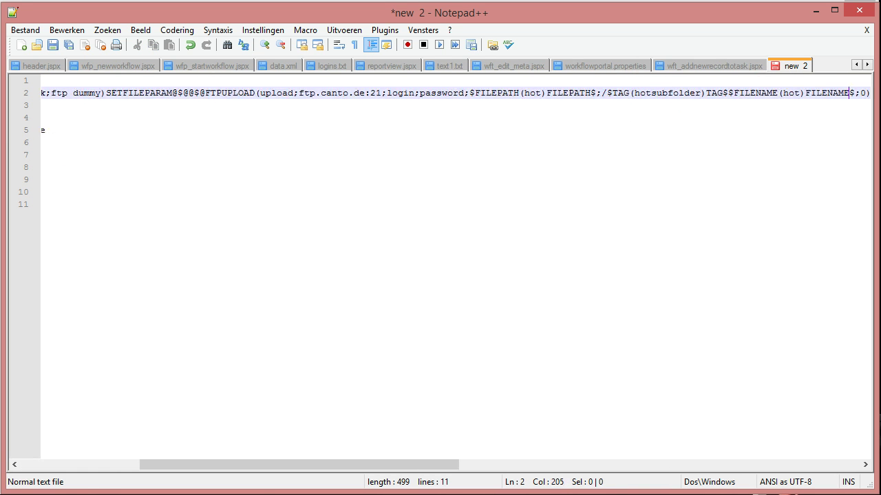
{"action": "key", "text": "Right"}
{"action": "key", "text": "Right"}
{"action": "key", "text": "Right"}
{"action": "key", "text": "Right"}
{"action": "key", "text": "Right"}
{"action": "key", "text": "Right"}
{"action": "key", "text": "Right"}
{"action": "key", "text": "Right"}
{"action": "key", "text": "Right"}
{"action": "key", "text": "Right"}
{"action": "key", "text": "Right"}
{"action": "key", "text": "Right"}
{"action": "key", "text": "Right"}
{"action": "key", "text": "Right"}
{"action": "key", "text": "Right"}
{"action": "key", "text": "Right"}
{"action": "key", "text": "Right"}
{"action": "key", "text": "Right"}
{"action": "key", "text": "Right"}
{"action": "key", "text": "Right"}
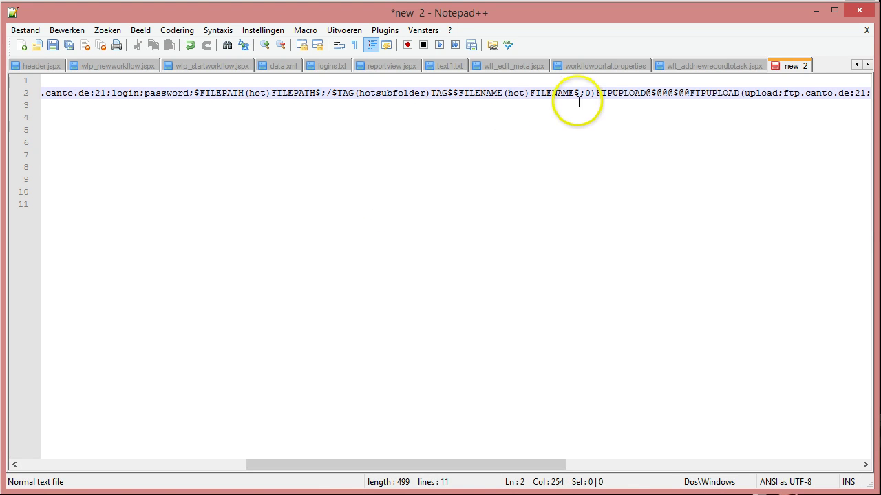
{"action": "left_click_drag", "start_coordinate": [582, 92], "coordinate": [587, 92]}
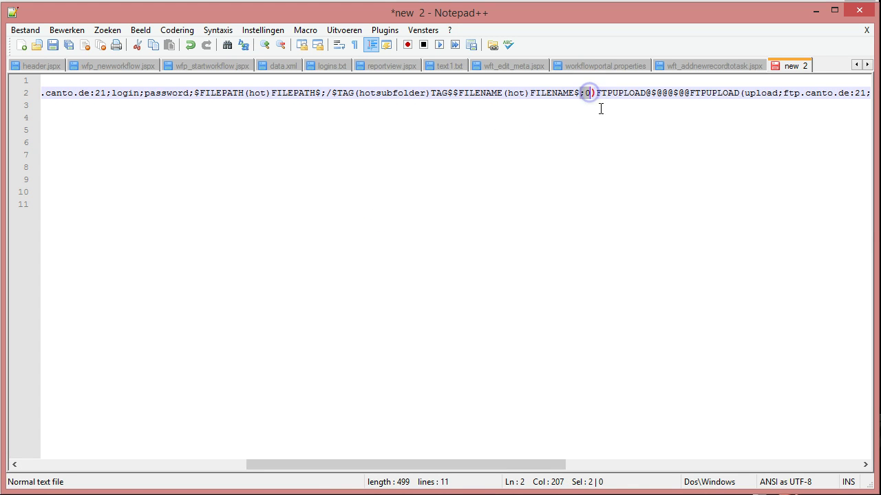
- Compare the SETFILEPARAM dummy file command at the start of line 2 with the second FTPUPLOAD command
{"action": "left_click_drag", "start_coordinate": [541, 466], "coordinate": [256, 471]}
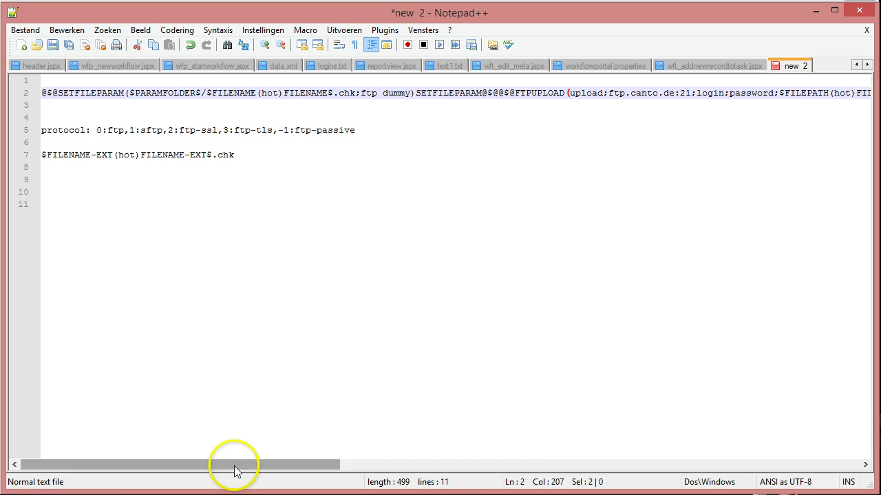
{"action": "left_click_drag", "start_coordinate": [236, 468], "coordinate": [617, 466]}
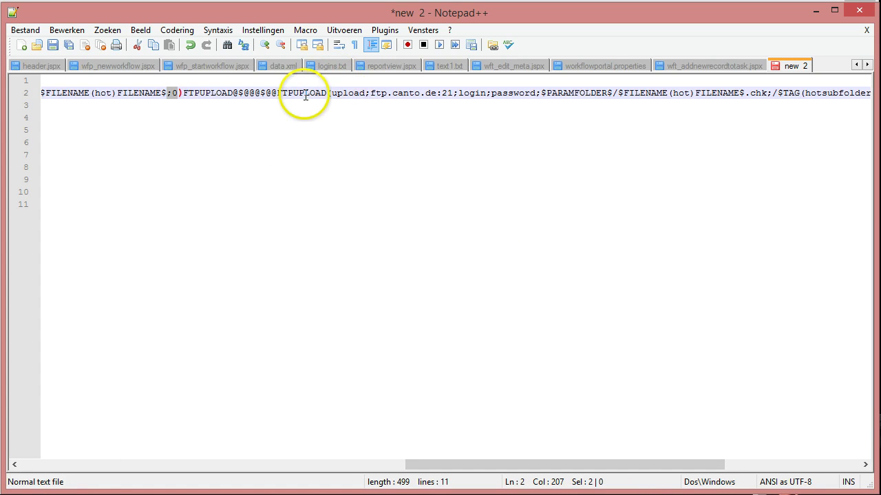
{"action": "left_click", "coordinate": [376, 93]}
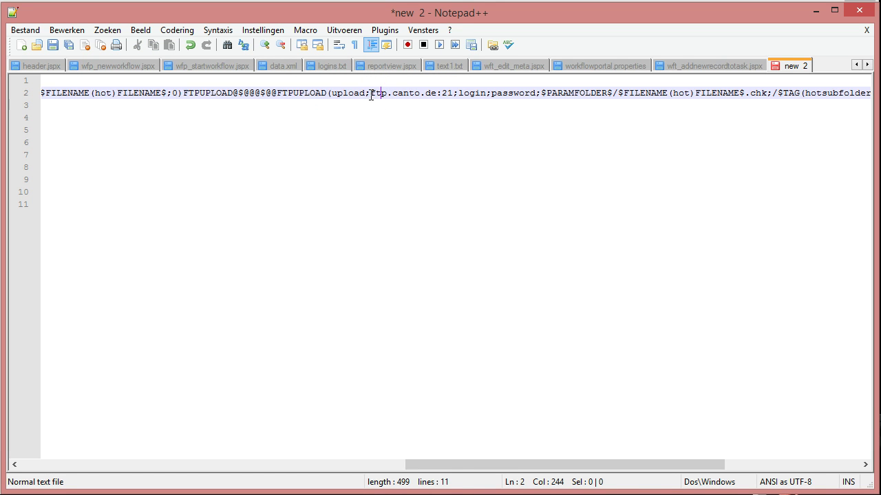
{"action": "left_click_drag", "start_coordinate": [466, 465], "coordinate": [72, 462]}
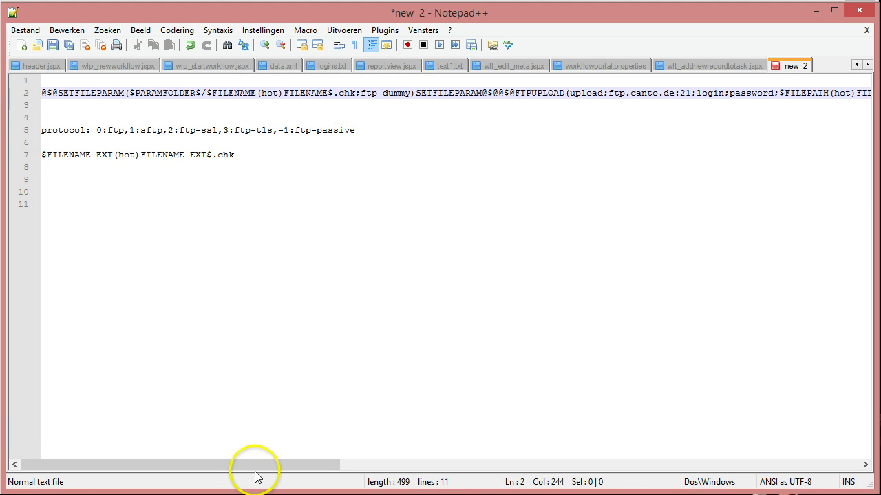
{"action": "left_click_drag", "start_coordinate": [261, 467], "coordinate": [731, 480]}
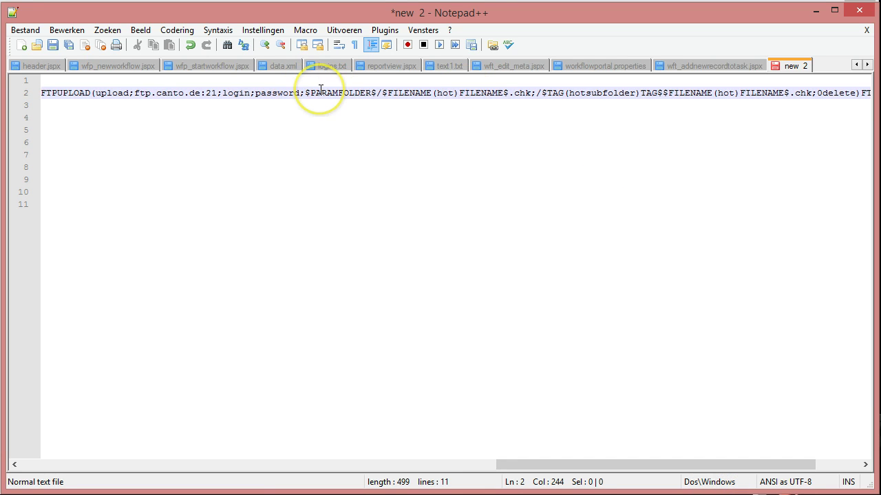
- Examine the second FTPUPLOAD command's server address, login and .chk source file in the parameter folder
{"action": "left_click", "coordinate": [137, 93]}
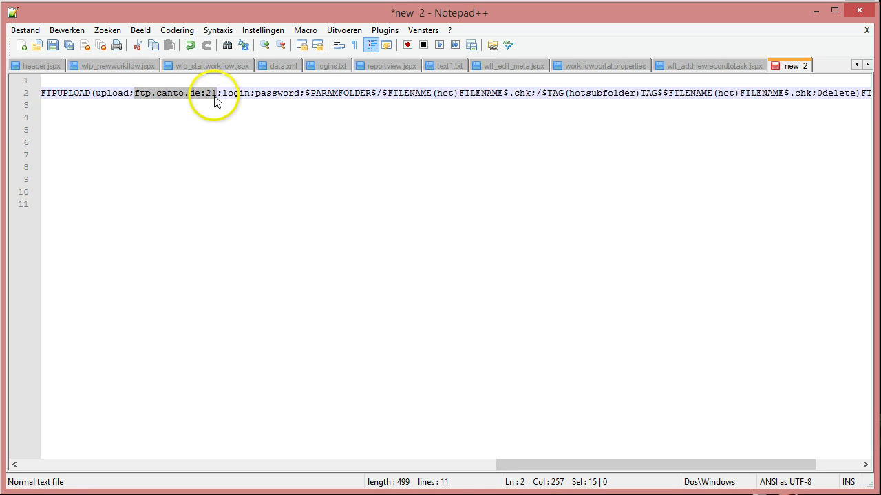
{"action": "left_click", "coordinate": [221, 95]}
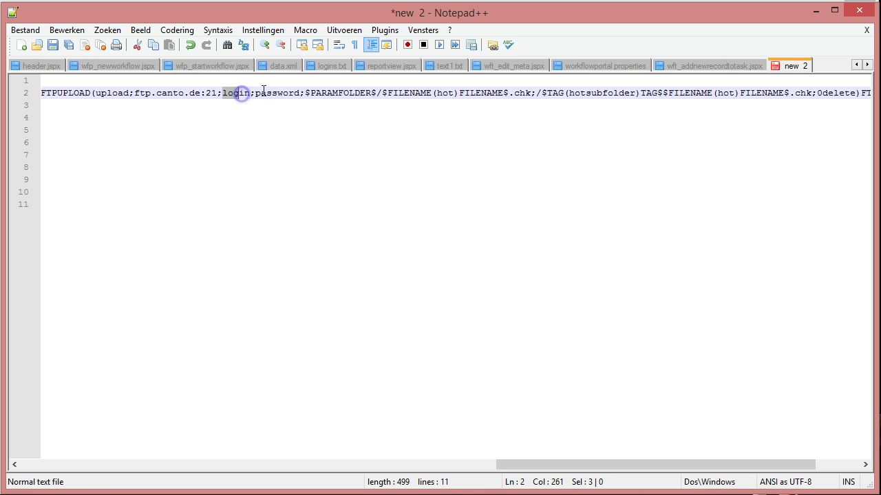
{"action": "left_click", "coordinate": [313, 93]}
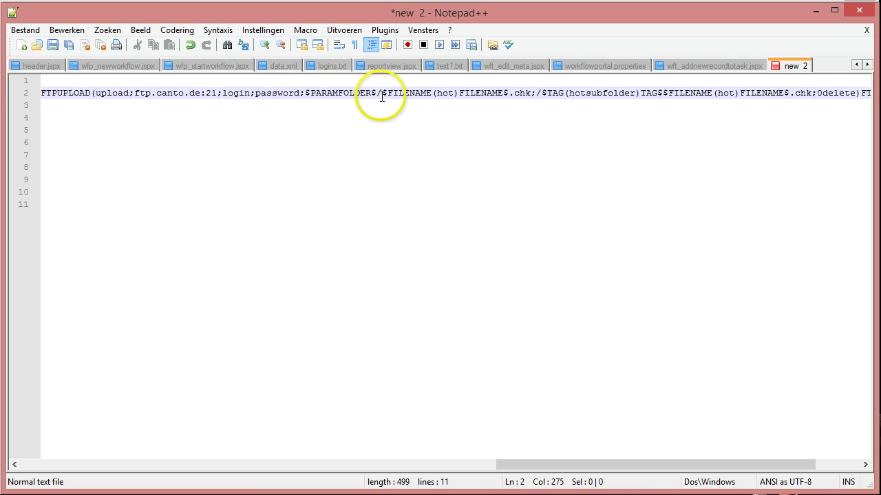
{"action": "left_click_drag", "start_coordinate": [382, 95], "coordinate": [451, 97]}
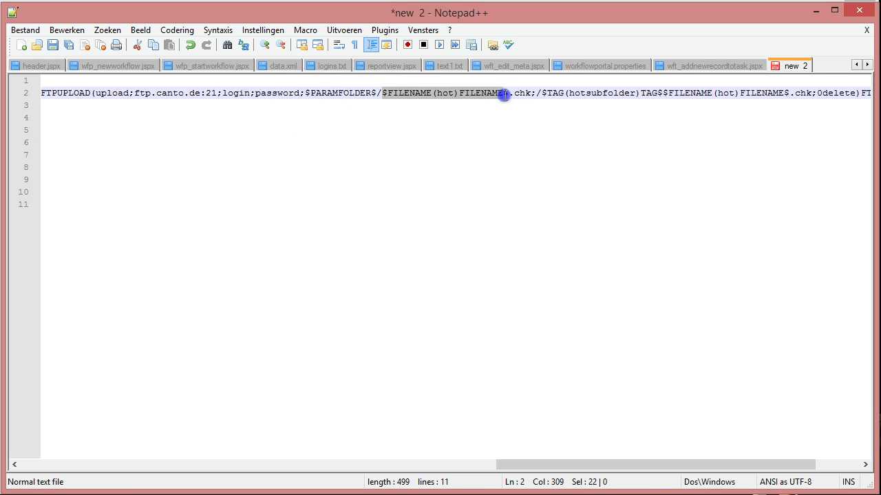
{"action": "left_click", "coordinate": [434, 94]}
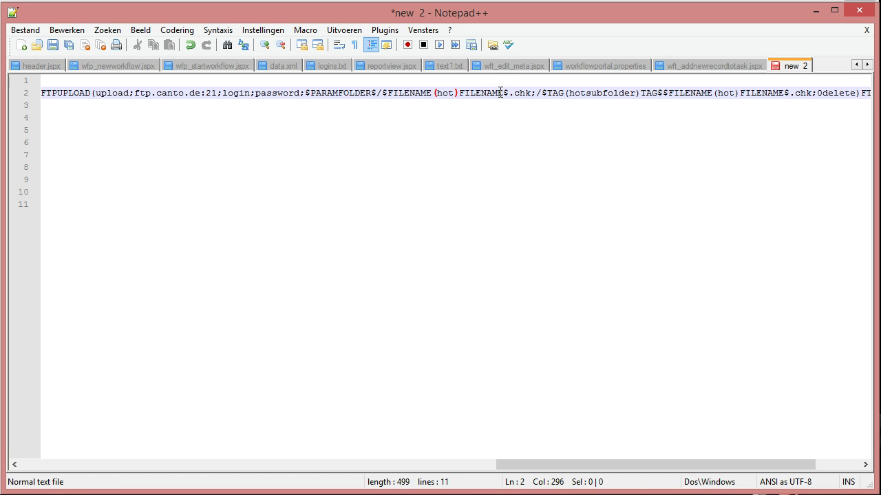
- Examine the end of the second FTPUPLOAD command: the .chk destination file name, the protocol value 0 and the delete option
{"action": "left_click_drag", "start_coordinate": [628, 465], "coordinate": [713, 470]}
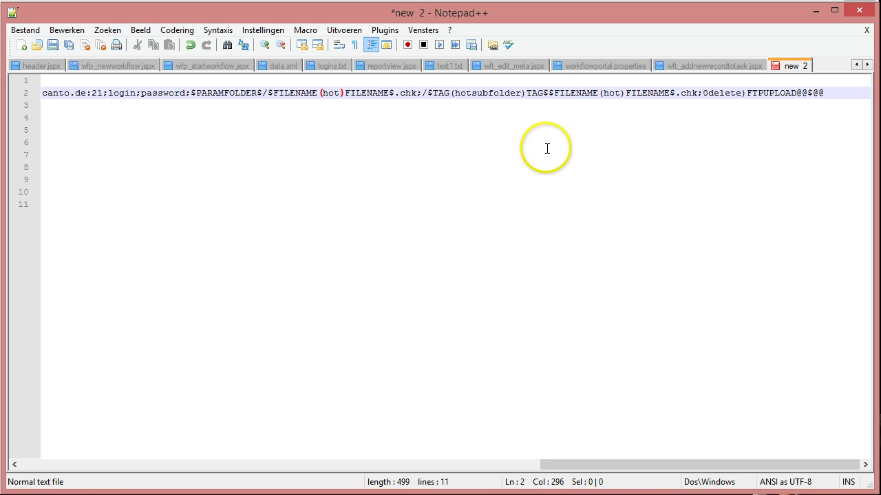
{"action": "left_click", "coordinate": [588, 92]}
{"action": "left_click_drag", "start_coordinate": [542, 93], "coordinate": [651, 95]}
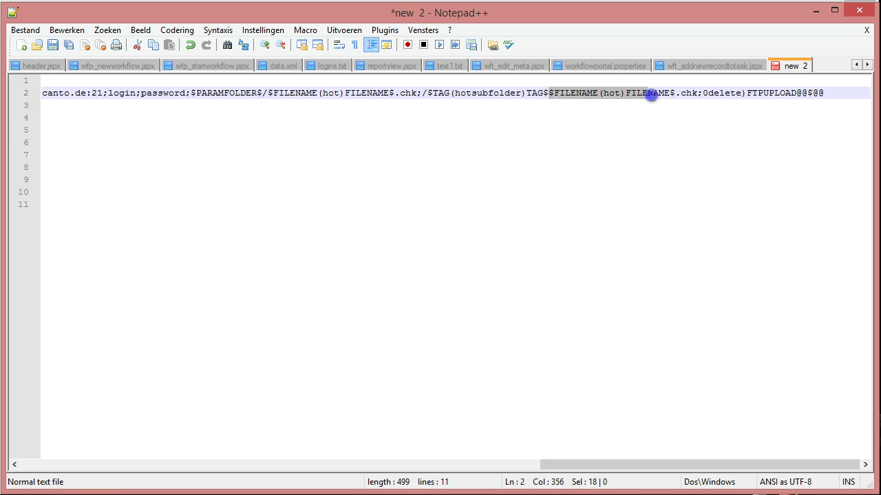
{"action": "left_click", "coordinate": [713, 93]}
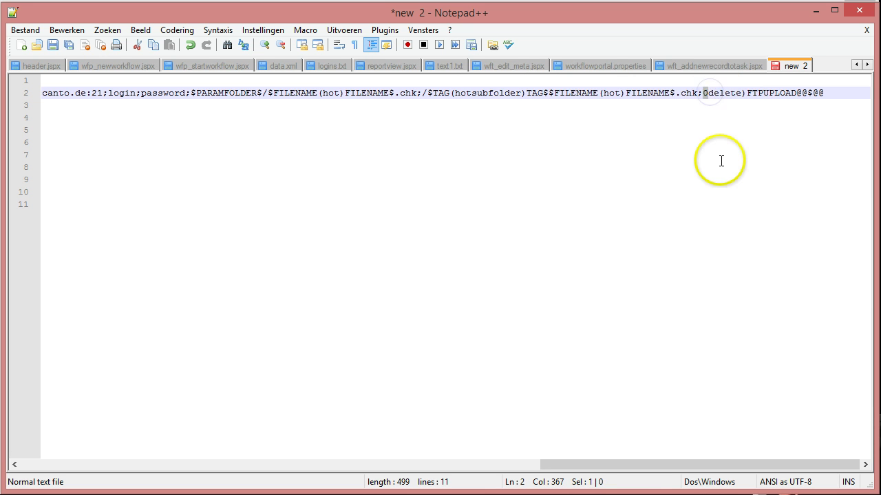
{"action": "left_click", "coordinate": [707, 92]}
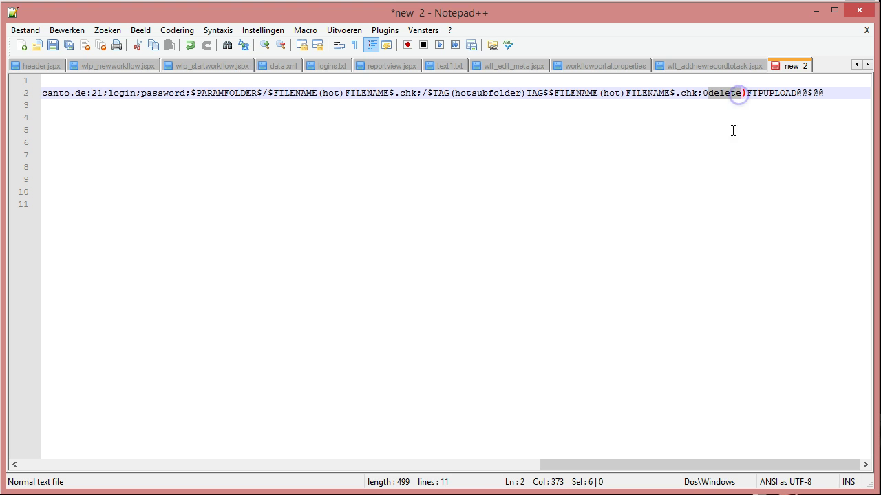
- Highlight PARAMFOLDER in the second FTPUPLOAD command and compare it with the SETFILEPARAM command at the start of line 2
{"action": "left_click", "coordinate": [265, 90]}
{"action": "left_click_drag", "start_coordinate": [393, 90], "coordinate": [411, 90]}
{"action": "double_click", "coordinate": [206, 92]}
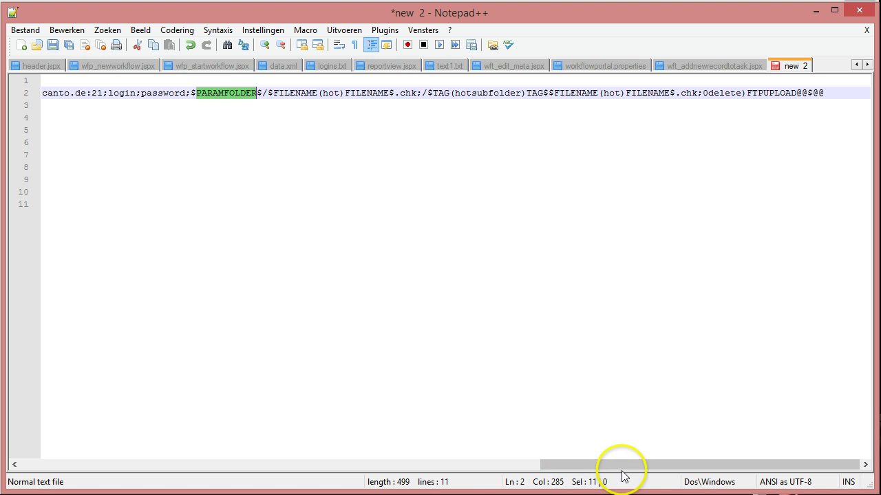
{"action": "left_click_drag", "start_coordinate": [630, 468], "coordinate": [71, 448]}
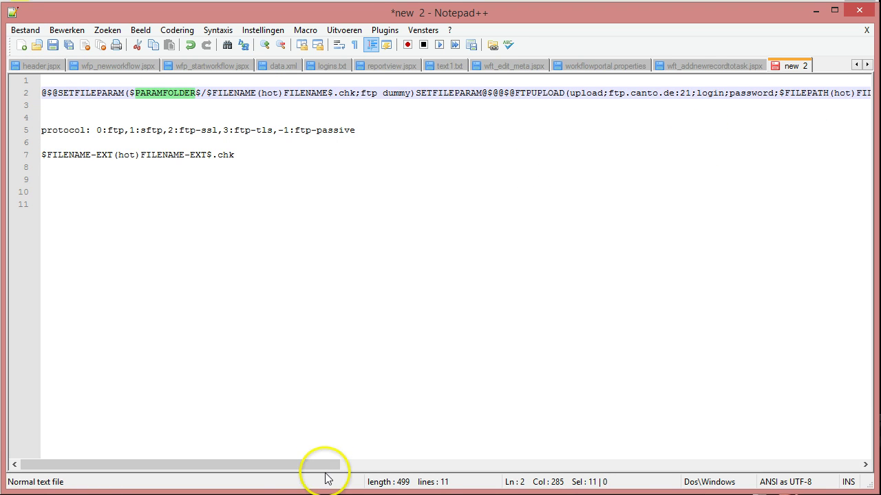
{"action": "left_click_drag", "start_coordinate": [326, 472], "coordinate": [220, 440]}
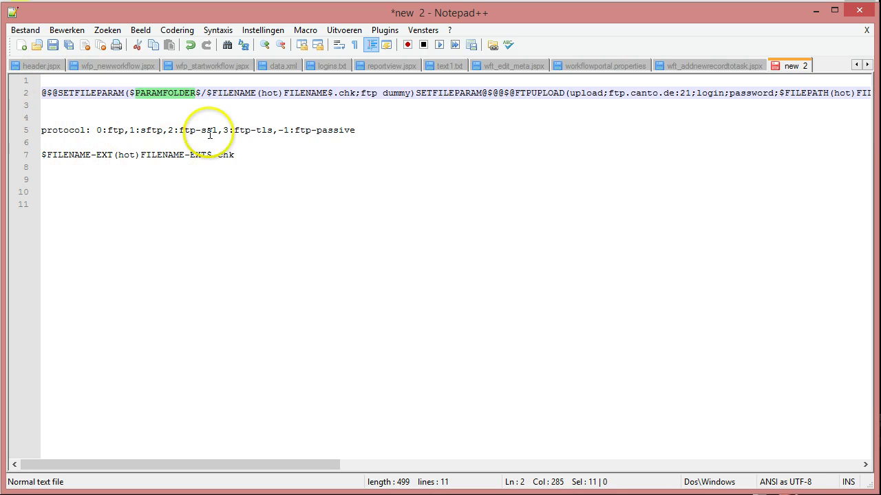
{"action": "left_click", "coordinate": [289, 139]}
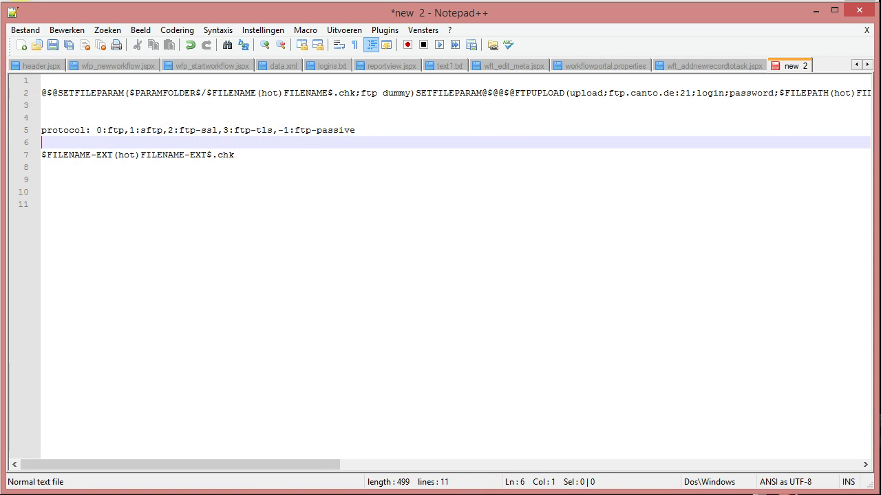
- Return to RoboFlow's hotfolder parameters, review the Main and Advanced settings including EmailNotify, cancel the dialog and save the workflow setup
{"action": "left_click", "coordinate": [816, 11]}
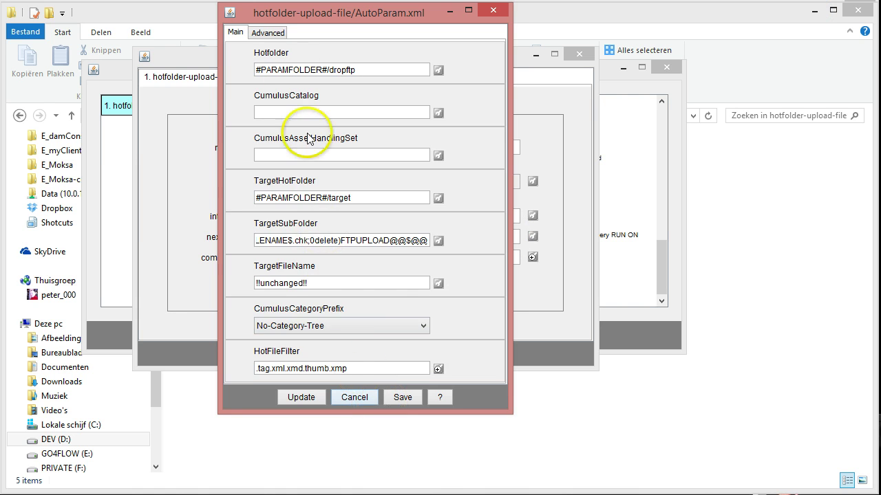
{"action": "left_click", "coordinate": [264, 32]}
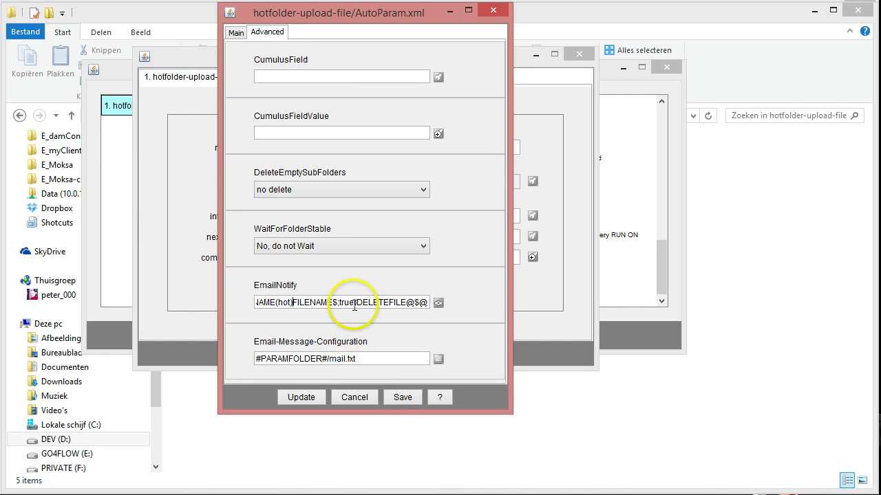
{"action": "left_click", "coordinate": [236, 32]}
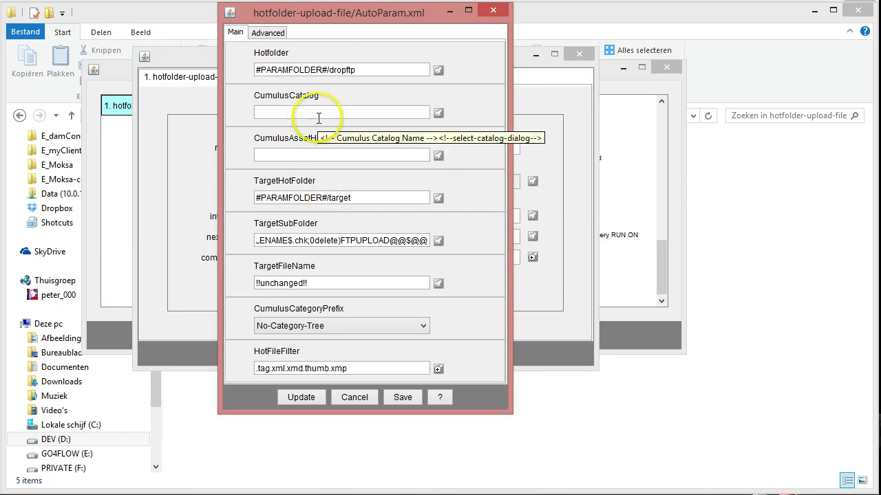
{"action": "left_click", "coordinate": [266, 32]}
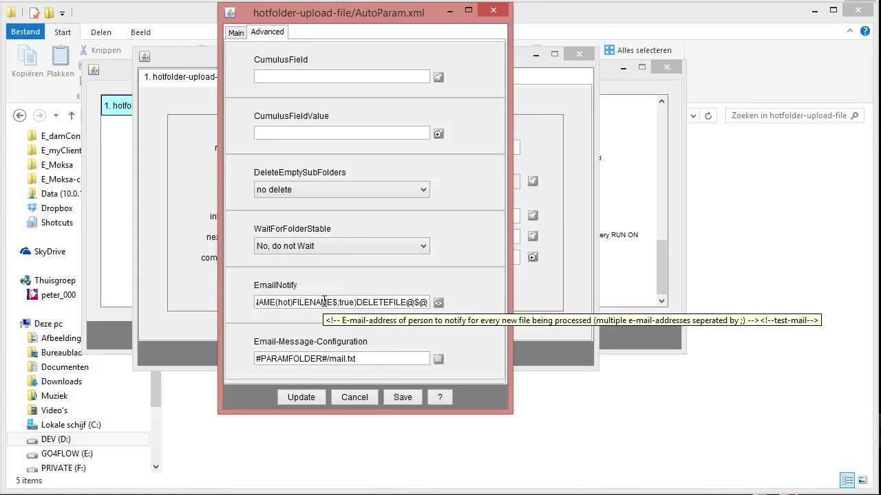
{"action": "left_click", "coordinate": [356, 400]}
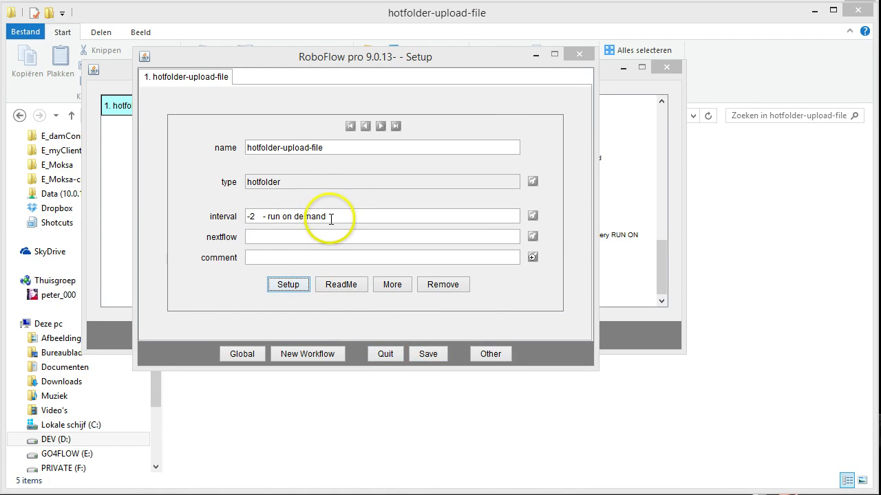
{"action": "left_click", "coordinate": [421, 353]}
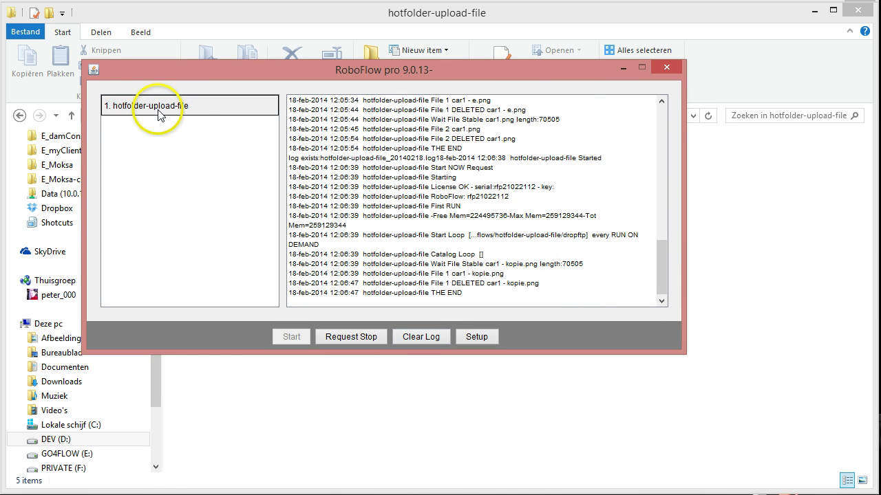
- In File Explorer, inspect the images in dropftp and its test and test1 subfolders, and return to the hotfolder-upload-file folder
{"action": "left_click_drag", "start_coordinate": [184, 66], "coordinate": [290, 187]}
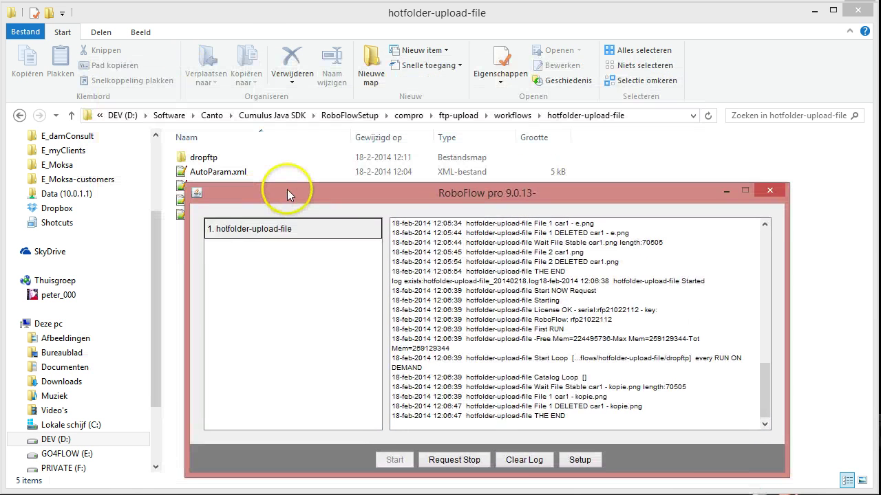
{"action": "left_click", "coordinate": [236, 20]}
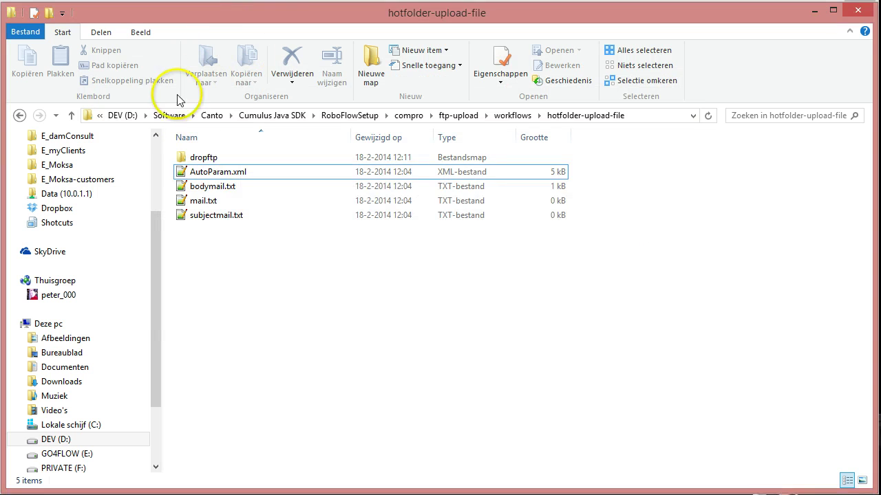
{"action": "double_click", "coordinate": [194, 159]}
{"action": "left_click", "coordinate": [269, 200]}
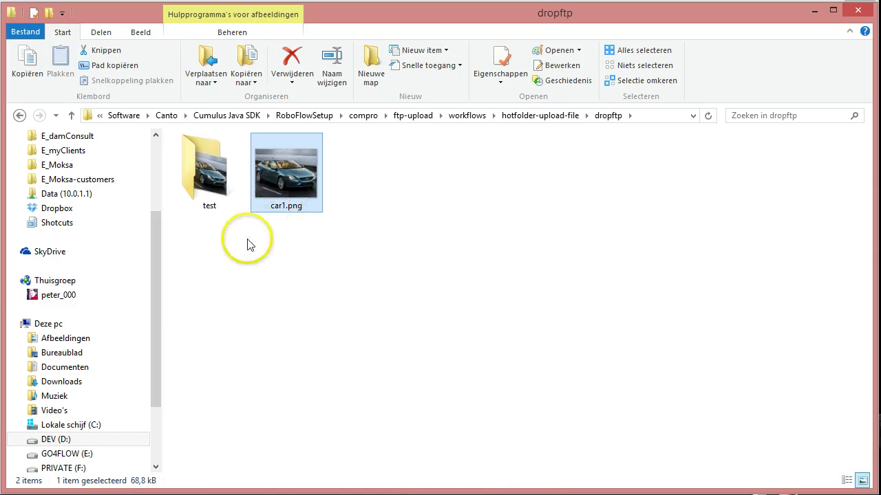
{"action": "double_click", "coordinate": [218, 193]}
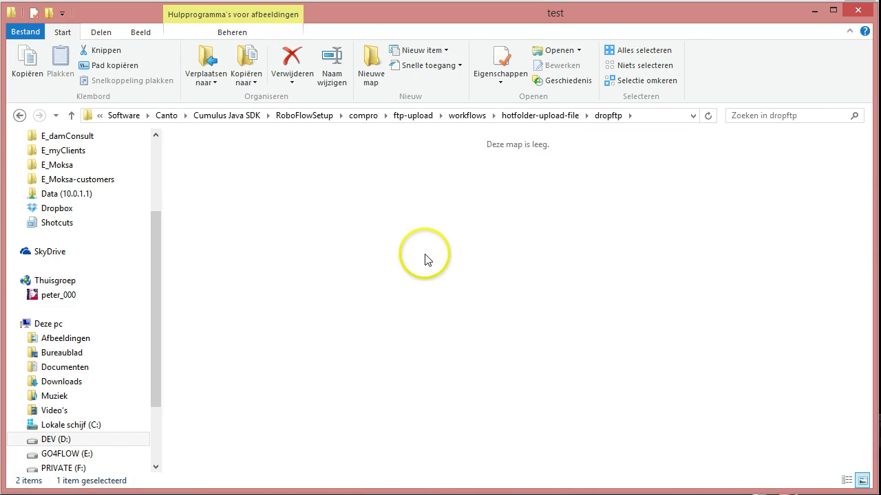
{"action": "left_click", "coordinate": [272, 176]}
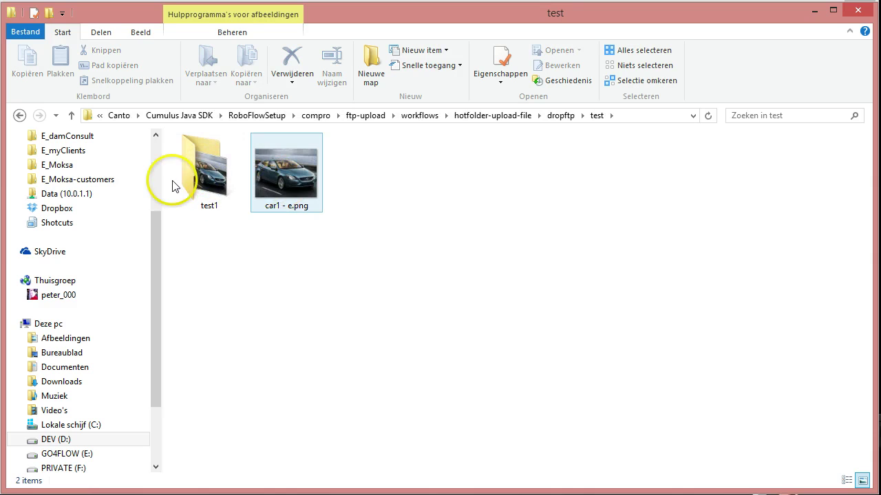
{"action": "left_click", "coordinate": [189, 185]}
{"action": "double_click", "coordinate": [189, 185]}
{"action": "left_click", "coordinate": [198, 155]}
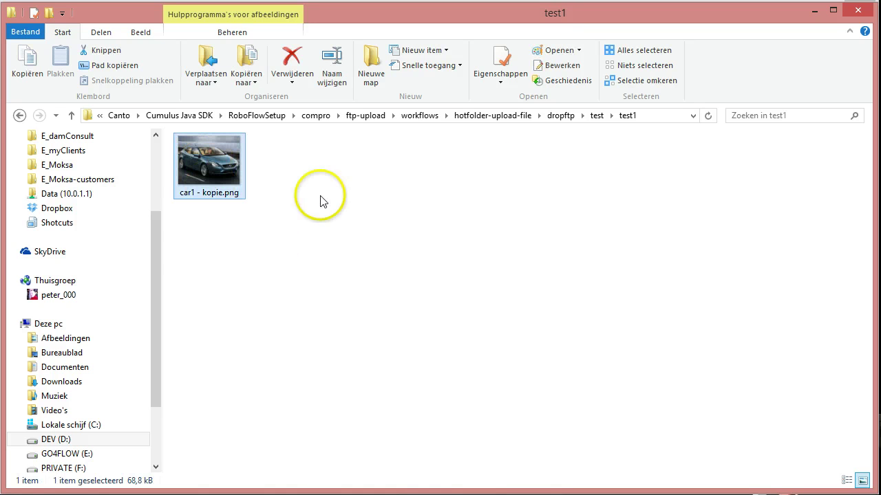
{"action": "left_click", "coordinate": [559, 115]}
{"action": "left_click", "coordinate": [541, 117]}
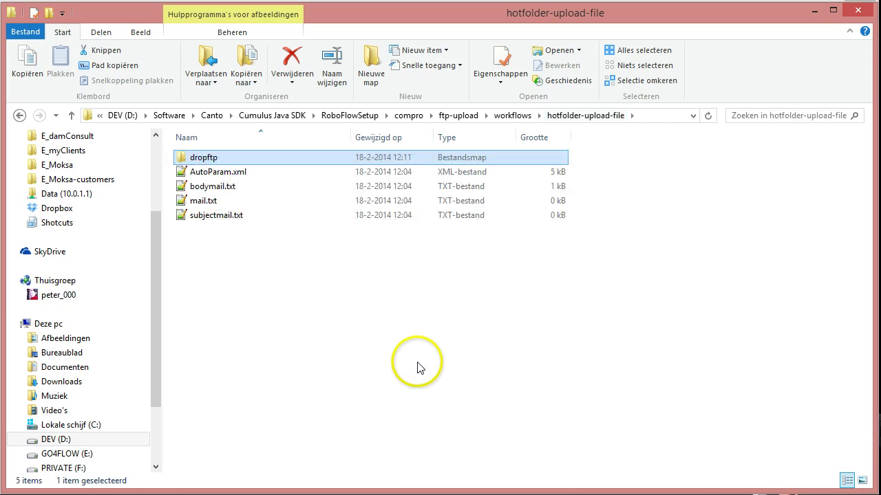
- Switch to FileZilla and refresh the remote root directory listing before the upload
{"action": "key", "text": "alt+Tab"}
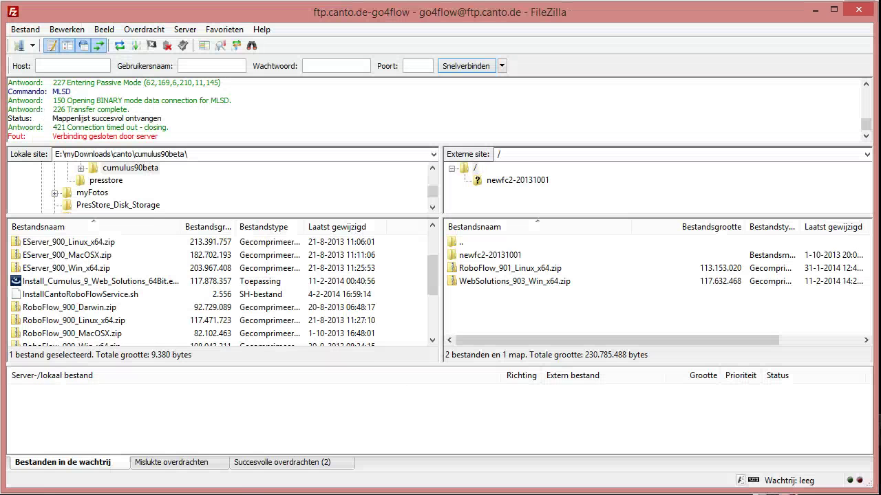
{"action": "right_click", "coordinate": [500, 307]}
{"action": "left_click", "coordinate": [554, 381]}
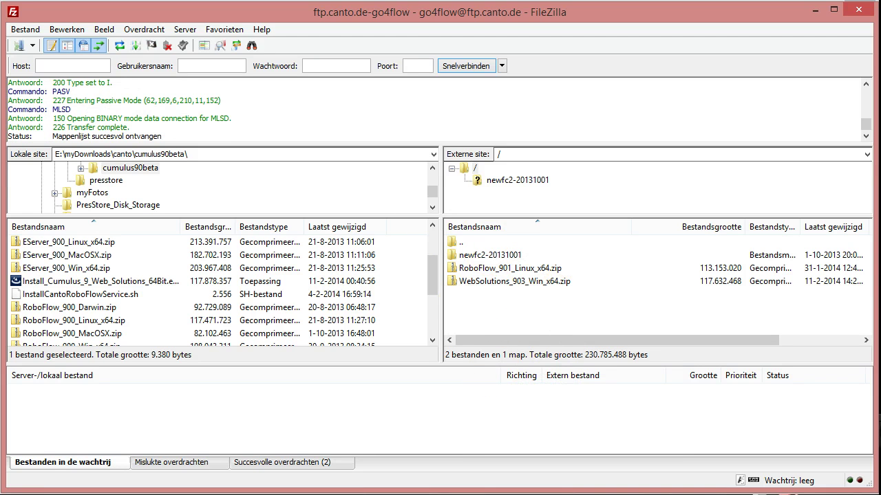
- Switch to RoboFlow and run the hotfolder-upload-file workflow on demand
{"action": "key", "text": "alt+Tab"}
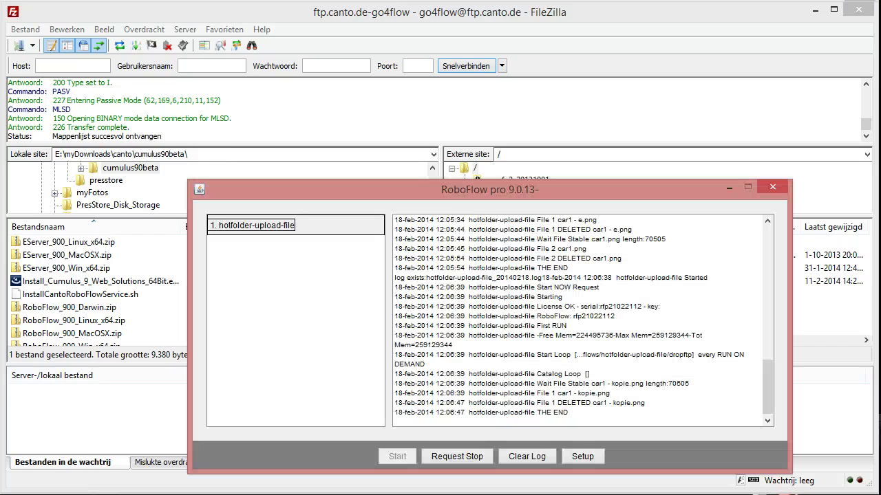
{"action": "left_click_drag", "start_coordinate": [509, 192], "coordinate": [481, 131]}
{"action": "double_click", "coordinate": [250, 168]}
{"action": "left_click", "coordinate": [232, 225]}
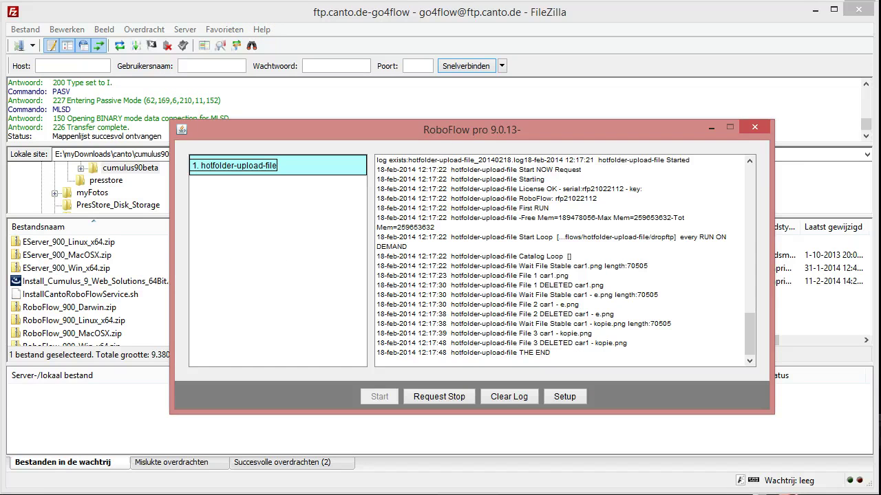
- Switch to File Explorer and check dropftp and its test and test1 subfolders for remaining images after the run
{"action": "left_click", "coordinate": [43, 494]}
{"action": "left_click", "coordinate": [93, 485]}
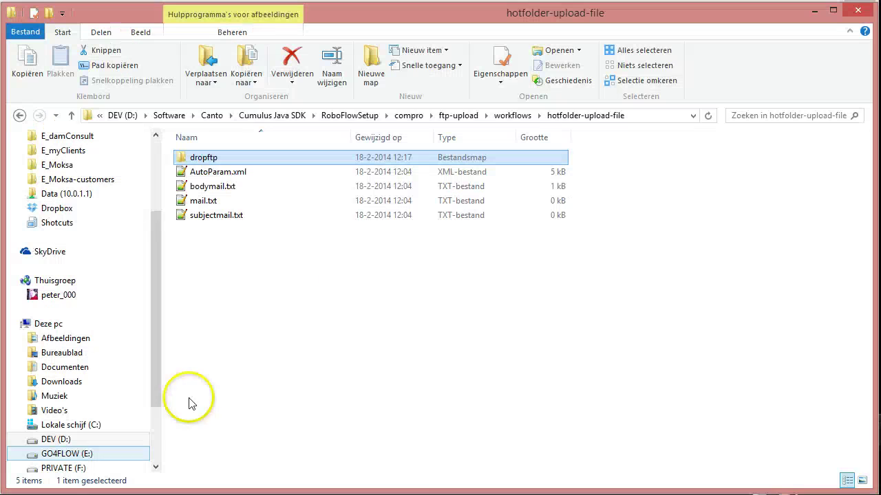
{"action": "left_click", "coordinate": [207, 160]}
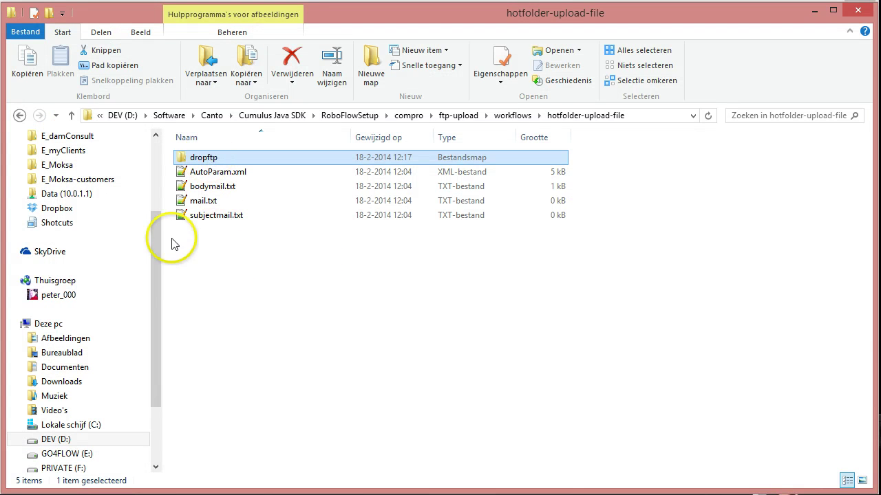
{"action": "double_click", "coordinate": [192, 163]}
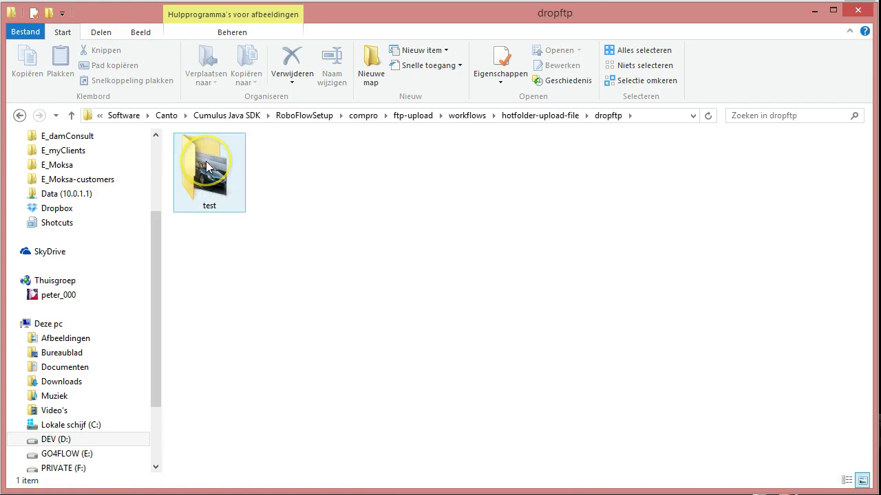
{"action": "double_click", "coordinate": [207, 165]}
{"action": "left_click", "coordinate": [207, 165]}
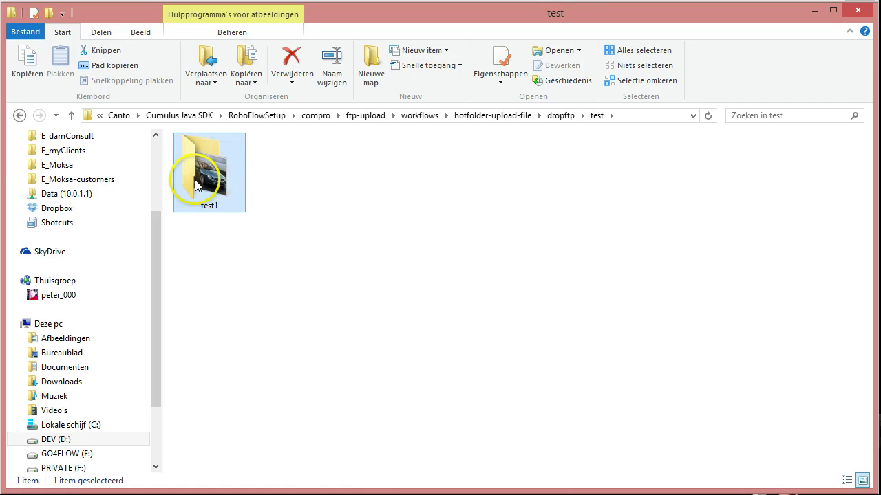
{"action": "double_click", "coordinate": [196, 185]}
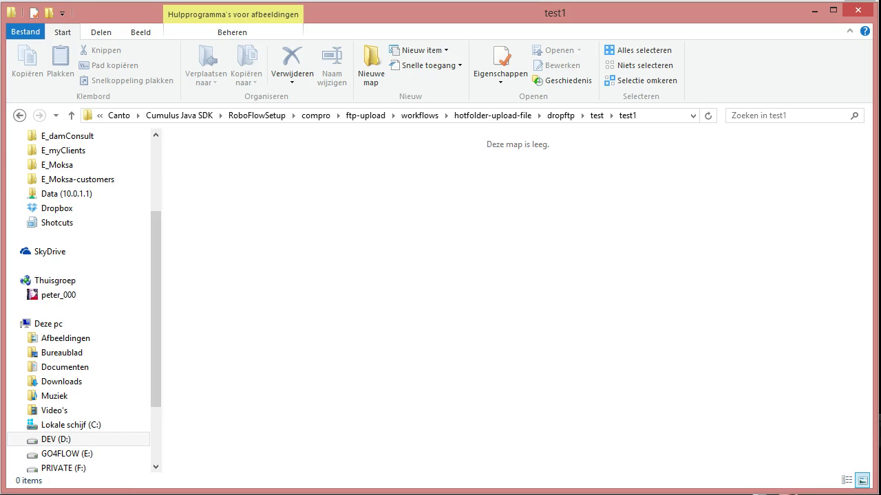
- Switch to FileZilla, refresh the remote root, check car1.png and its .chk file, and open the remote test folder
{"action": "left_click", "coordinate": [205, 494]}
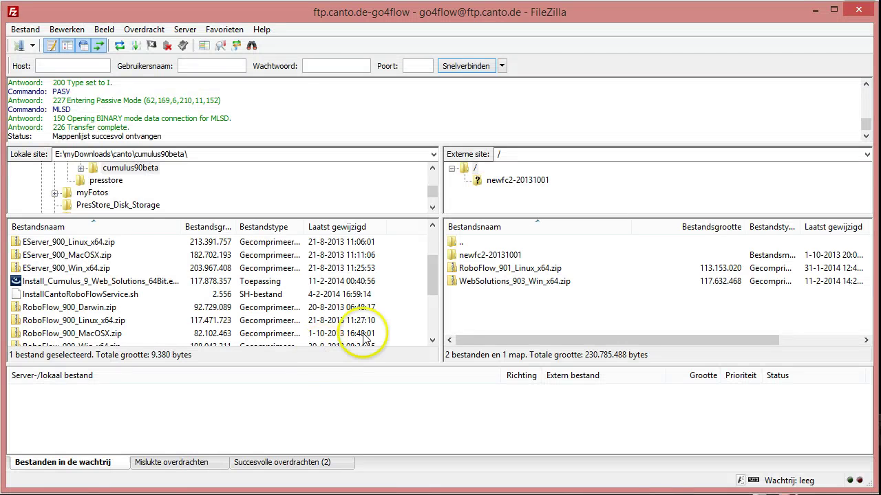
{"action": "right_click", "coordinate": [480, 307]}
{"action": "left_click", "coordinate": [521, 391]}
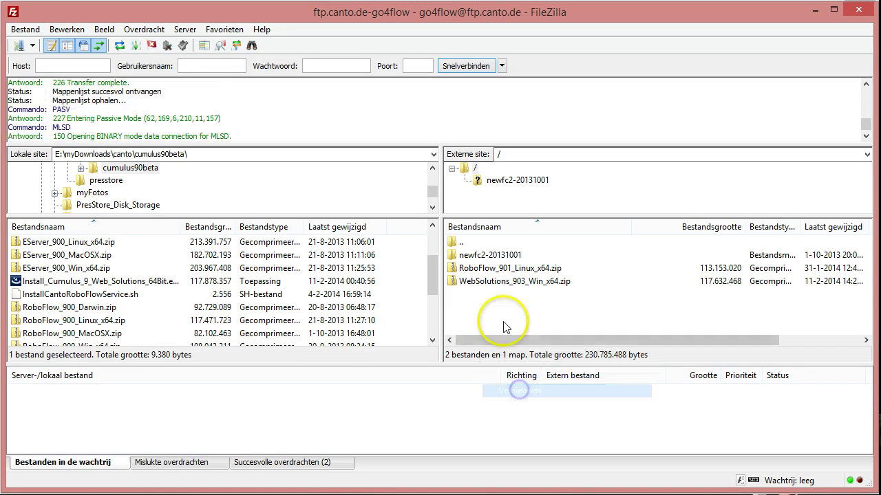
{"action": "left_click", "coordinate": [456, 280]}
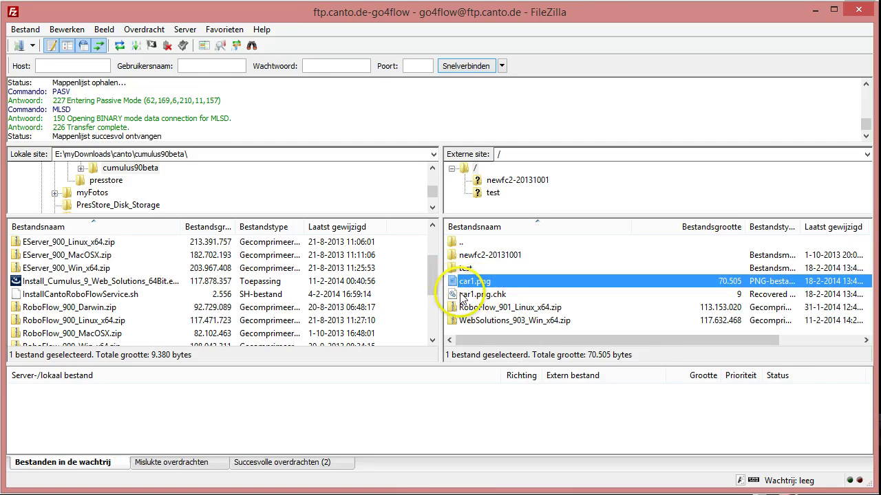
{"action": "left_click", "coordinate": [485, 294]}
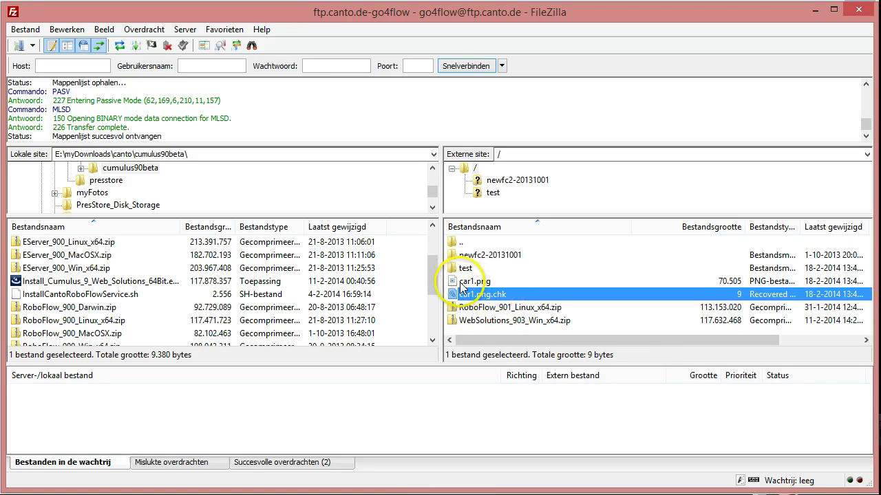
{"action": "double_click", "coordinate": [454, 268]}
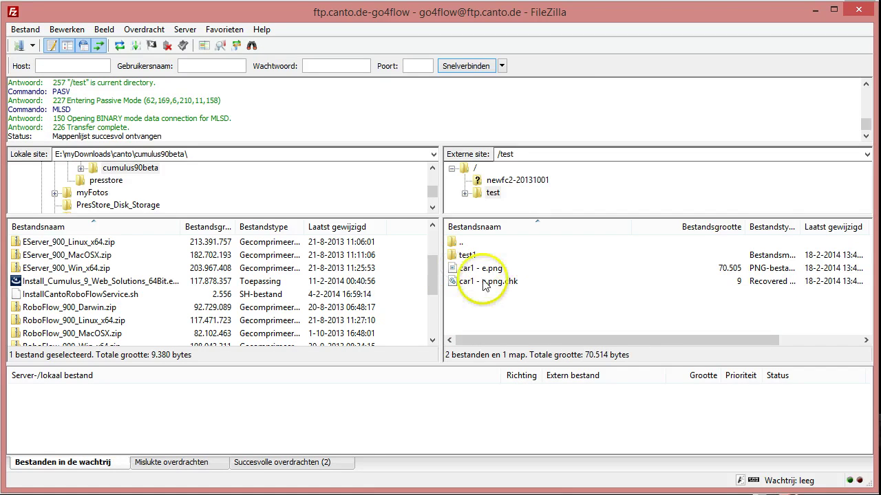
- Check car1 - e.png and its .chk file in the remote test folder, and car1 - kopie.png with its .chk file in test1
{"action": "left_click", "coordinate": [464, 270]}
{"action": "left_click", "coordinate": [456, 281]}
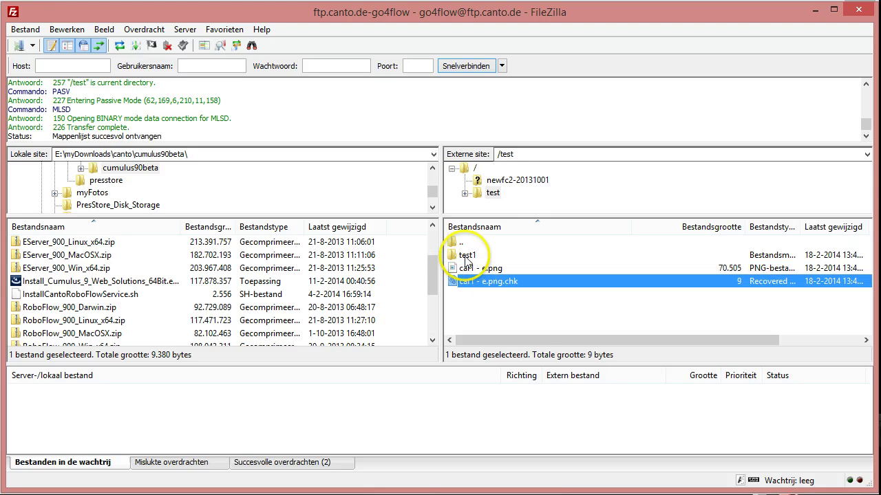
{"action": "double_click", "coordinate": [457, 256]}
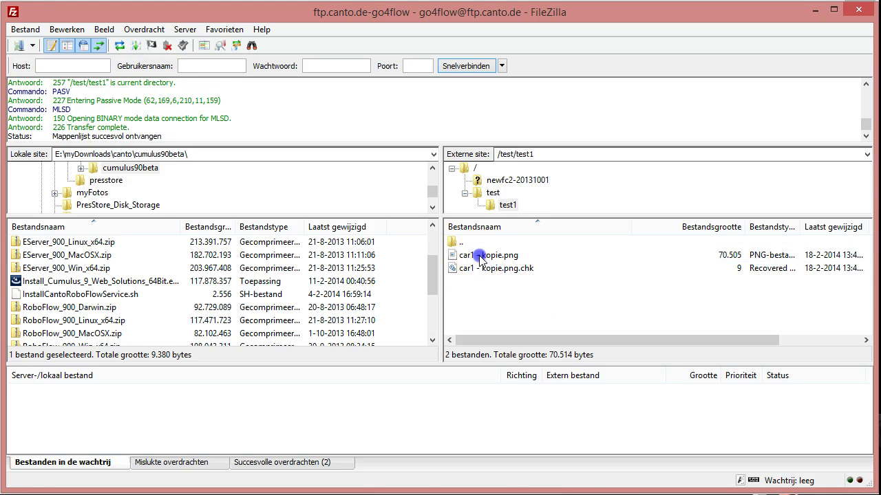
{"action": "left_click", "coordinate": [468, 256]}
{"action": "left_click", "coordinate": [488, 270]}
{"action": "left_click", "coordinate": [521, 305]}
- Switch to RoboFlow, view the additional settings and functions in the setup, and close the setup without changes
{"action": "key", "text": "alt+Tab"}
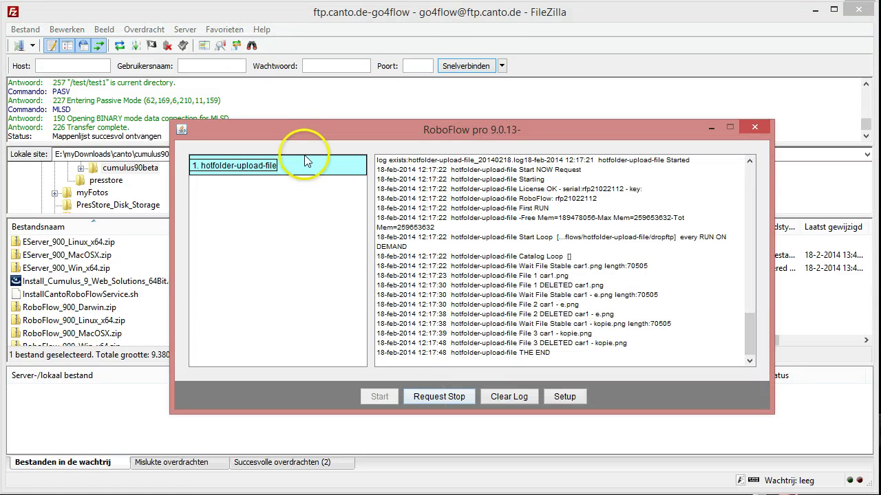
{"action": "left_click", "coordinate": [565, 396]}
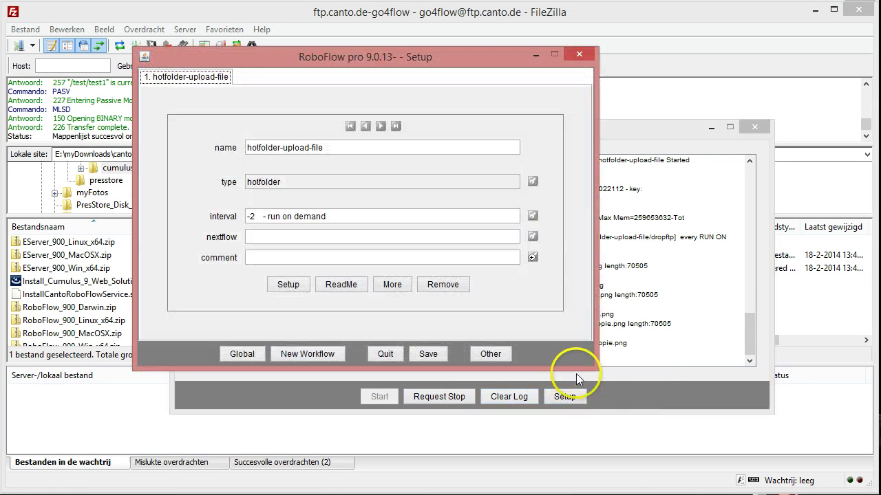
{"action": "left_click", "coordinate": [490, 353]}
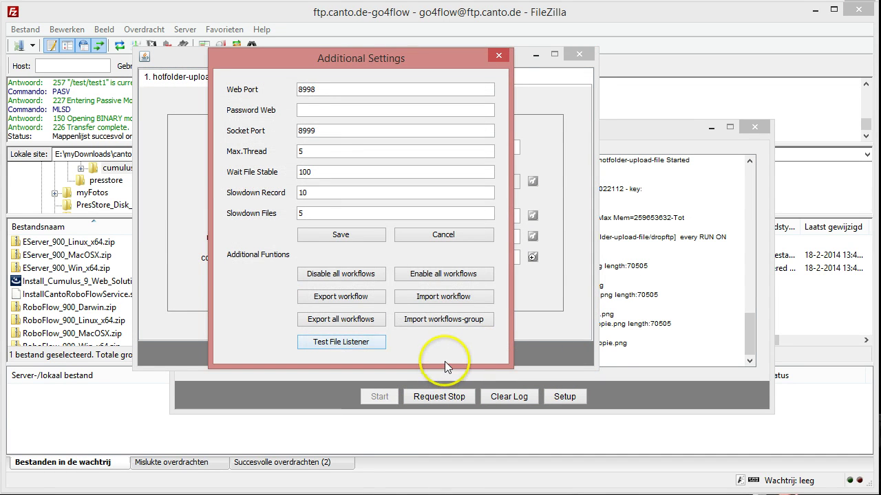
{"action": "left_click", "coordinate": [498, 55]}
{"action": "left_click", "coordinate": [578, 54]}
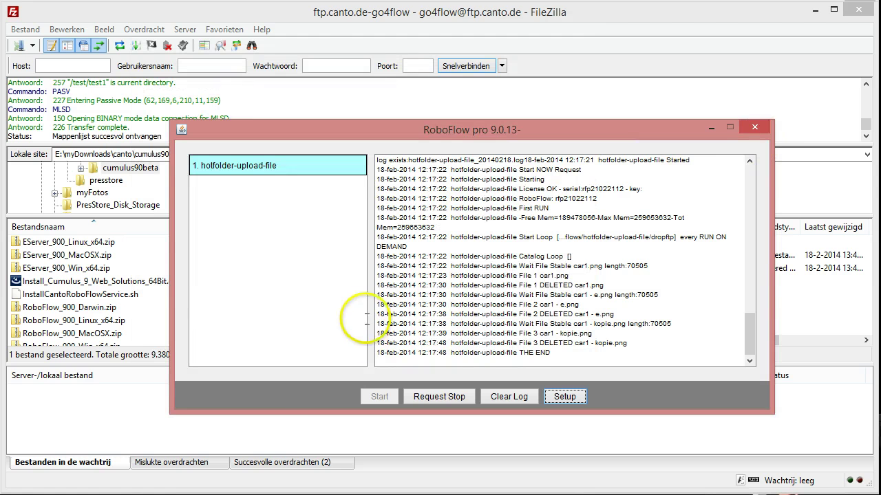